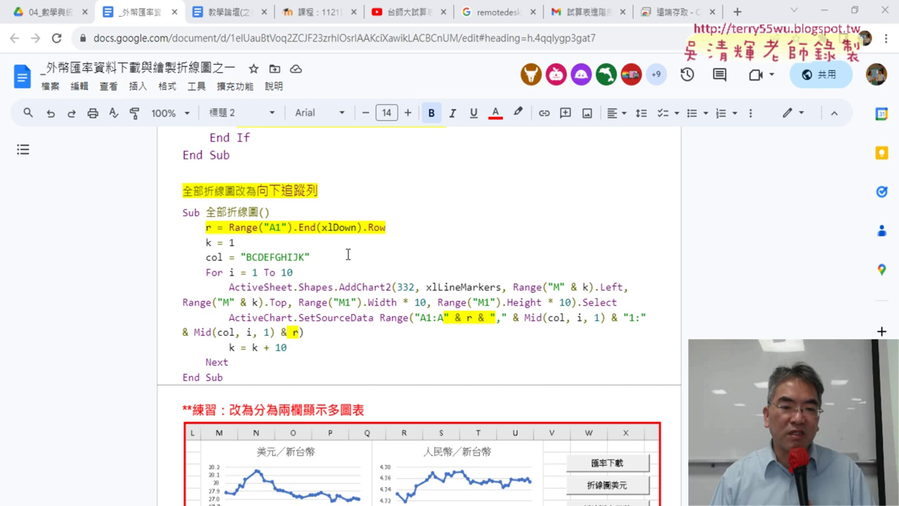
# - Scroll past the SetSourceData code to the 練習 exercise showing six exchange-rate line charts
pyautogui.scroll(-1, 348, 254)
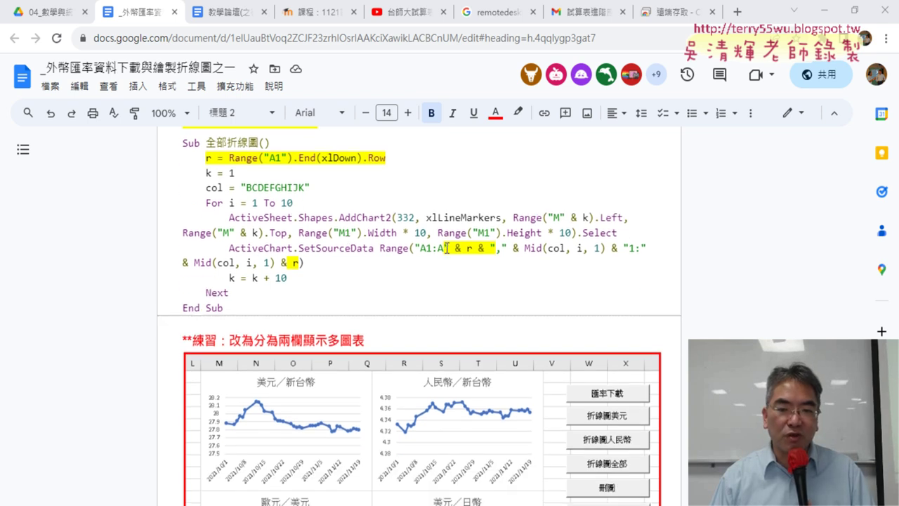
pyautogui.moveTo(447, 248); pyautogui.dragTo(487, 248)
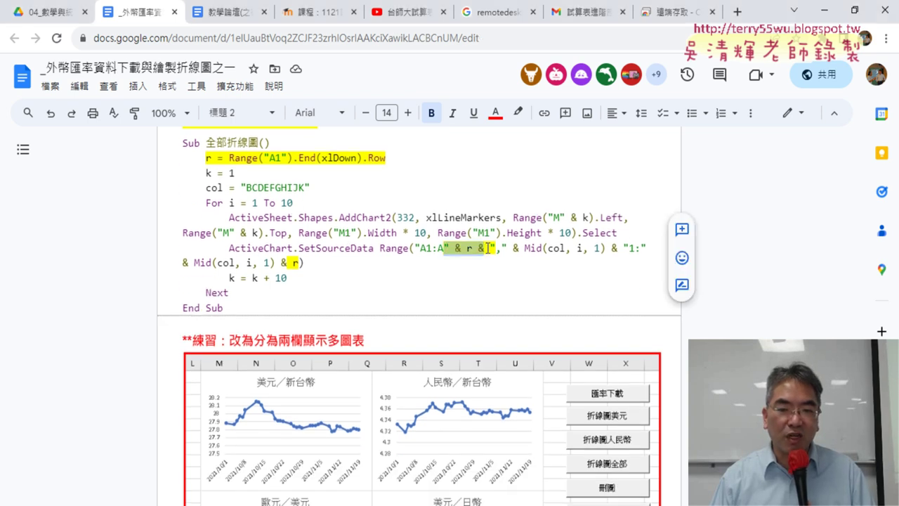
pyautogui.click(294, 262)
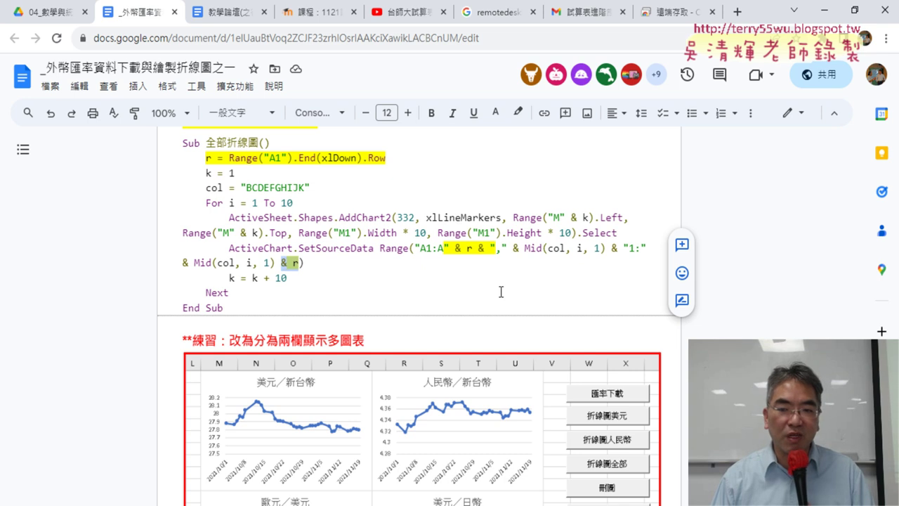
pyautogui.scroll(-1, 719, 319)
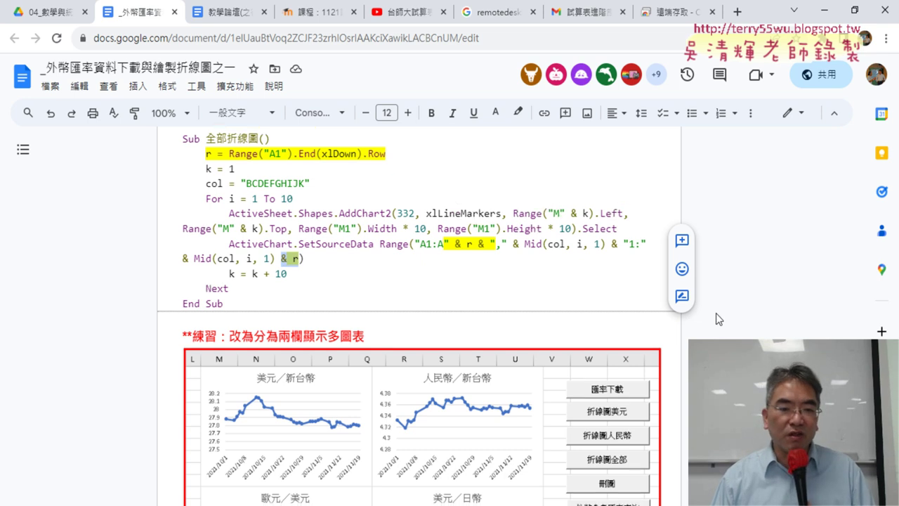
pyautogui.scroll(-2, 718, 319)
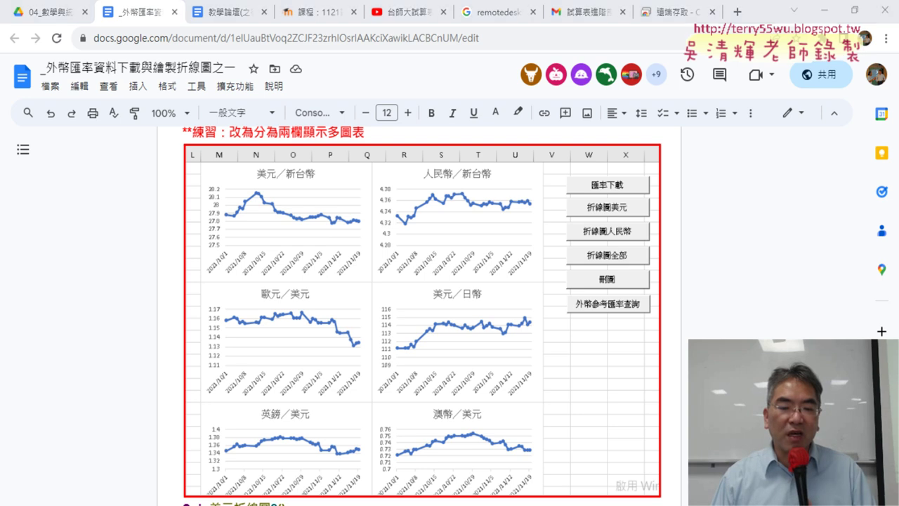
# - Number the 美元/新台幣, 人民幣/新台幣, 歐元/美元 and 美元/日幣 charts 1 to 4 in red
pyautogui.moveTo(497, 505)
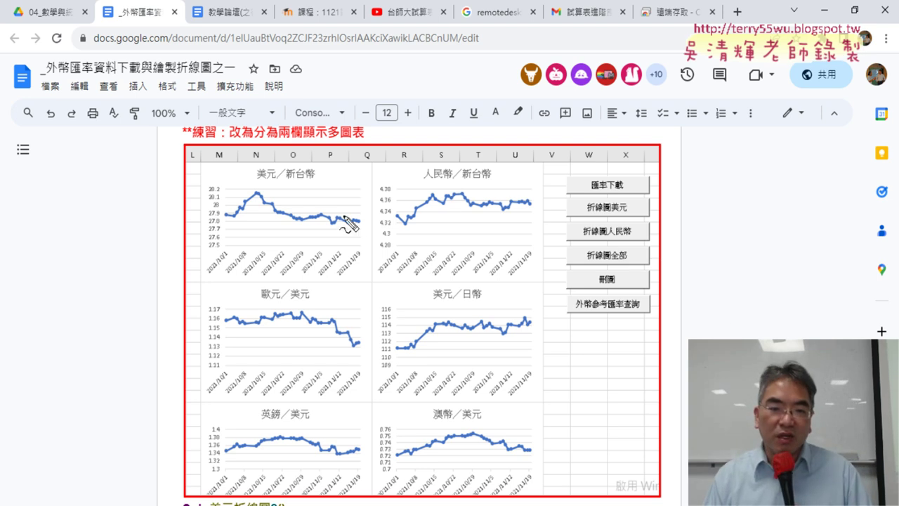
pyautogui.moveTo(313, 197); pyautogui.dragTo(304, 233)
pyautogui.moveTo(445, 205); pyautogui.dragTo(472, 226)
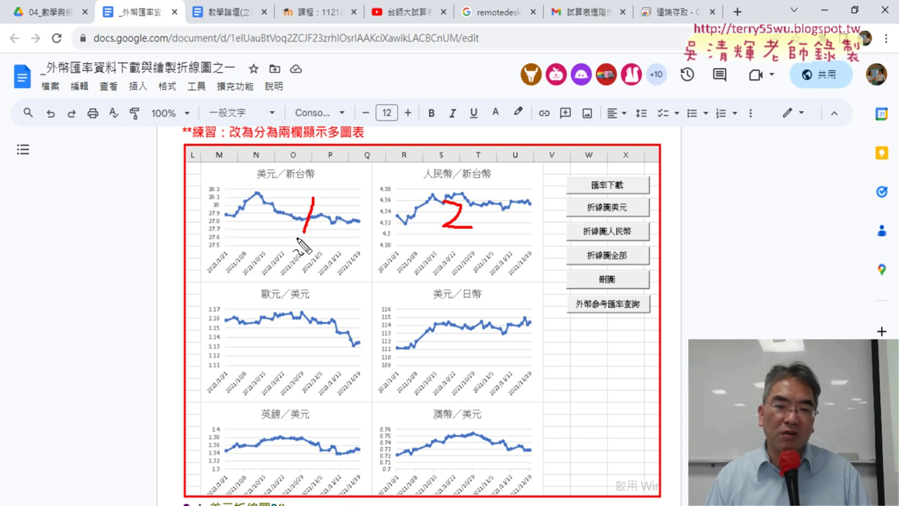
pyautogui.moveTo(287, 320); pyautogui.dragTo(287, 364)
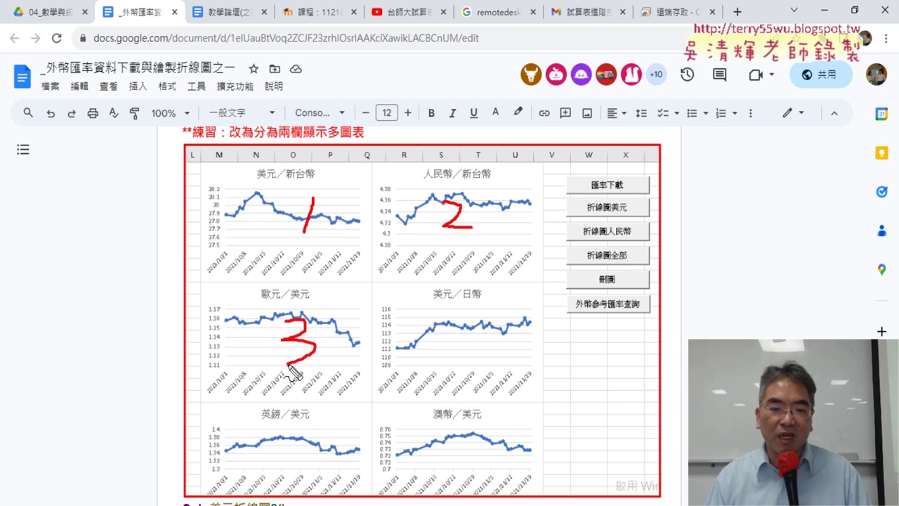
pyautogui.moveTo(467, 321)
pyautogui.mouseDown()
pyautogui.moveTo(435, 339)
pyautogui.moveTo(475, 339)
pyautogui.moveTo(462, 383)
pyautogui.mouseUp()
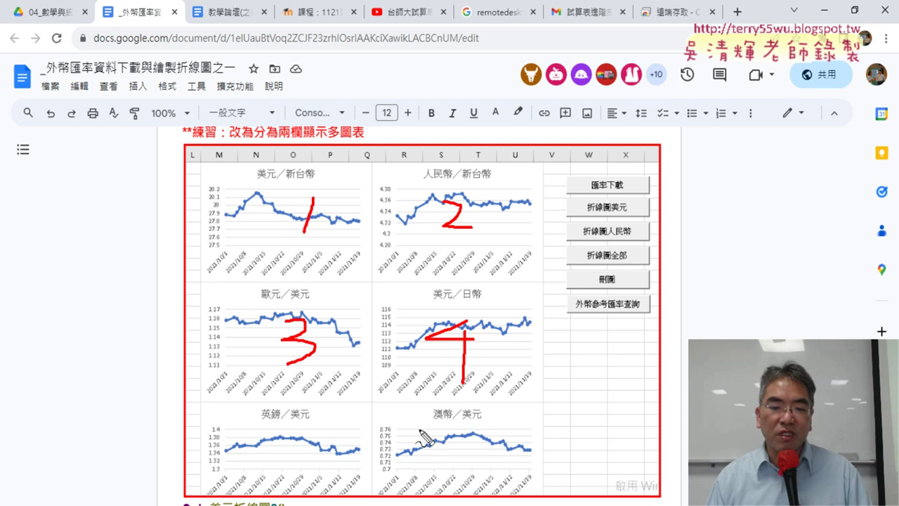
# - Underline chart 1's date axis and draw a vertical divider between the two chart columns
pyautogui.moveTo(284, 254); pyautogui.dragTo(342, 260)
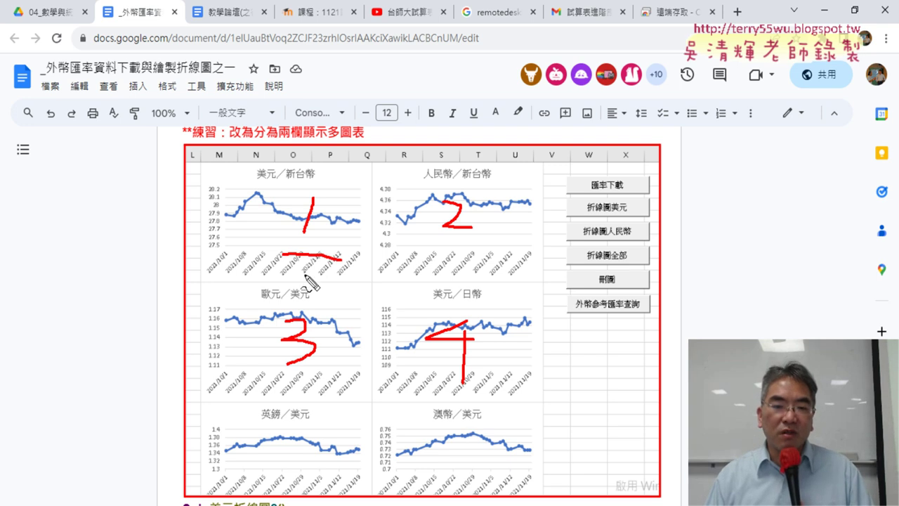
pyautogui.moveTo(289, 273); pyautogui.dragTo(329, 276)
pyautogui.moveTo(373, 155); pyautogui.dragTo(377, 323)
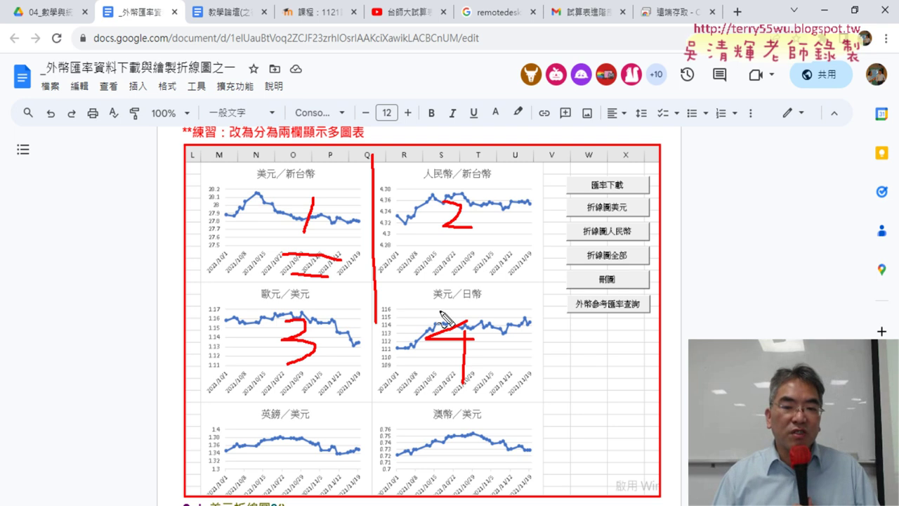
# - Draw a horizontal divider between chart rows and mark starting columns M and R
pyautogui.moveTo(209, 281); pyautogui.dragTo(542, 279)
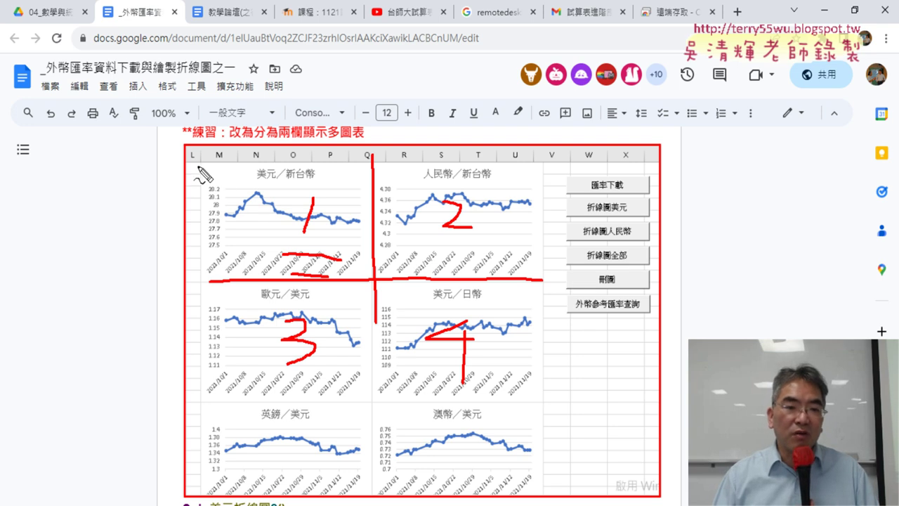
pyautogui.moveTo(199, 155)
pyautogui.mouseDown()
pyautogui.moveTo(203, 167)
pyautogui.moveTo(229, 169)
pyautogui.mouseUp()
pyautogui.moveTo(417, 151); pyautogui.dragTo(416, 167)
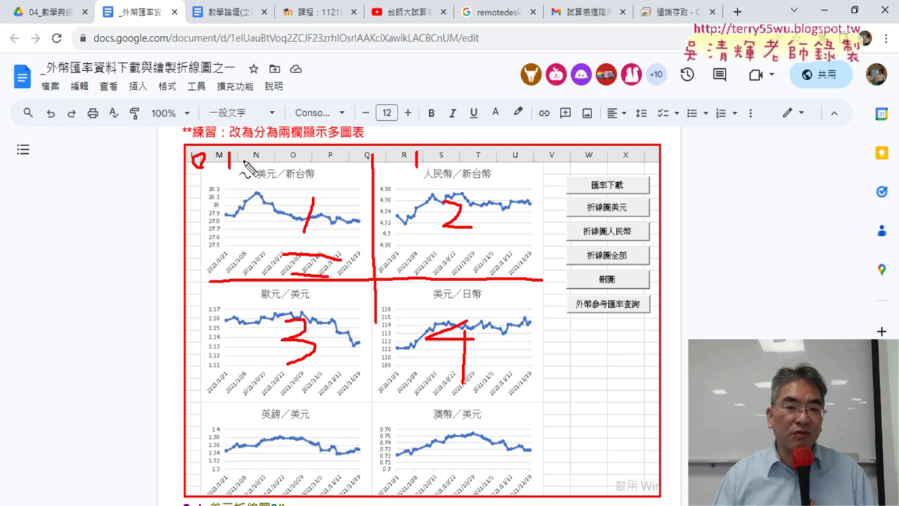
pyautogui.moveTo(209, 282)
pyautogui.mouseDown()
pyautogui.moveTo(199, 283)
pyautogui.moveTo(214, 304)
pyautogui.mouseUp()
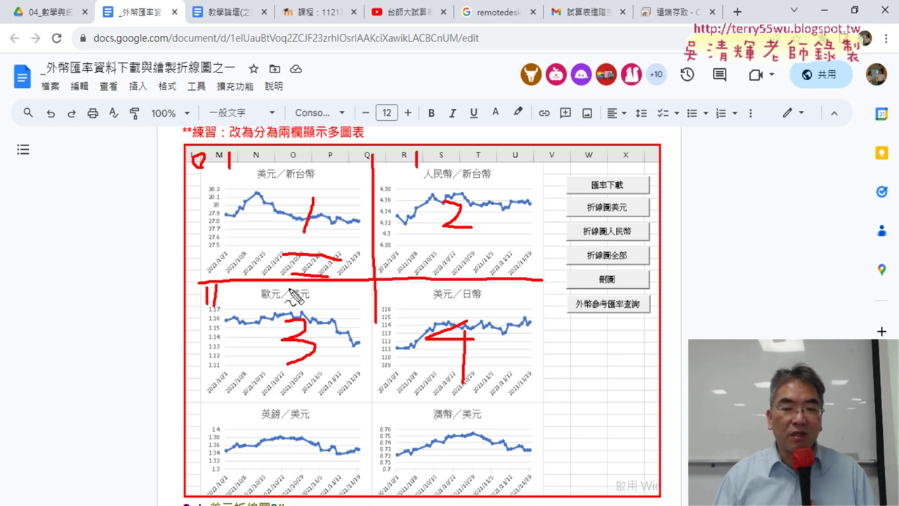
# - Mark rows 11 and 21 beside the chart rows and arrow the left-then-right filling order
pyautogui.moveTo(386, 287); pyautogui.dragTo(393, 302)
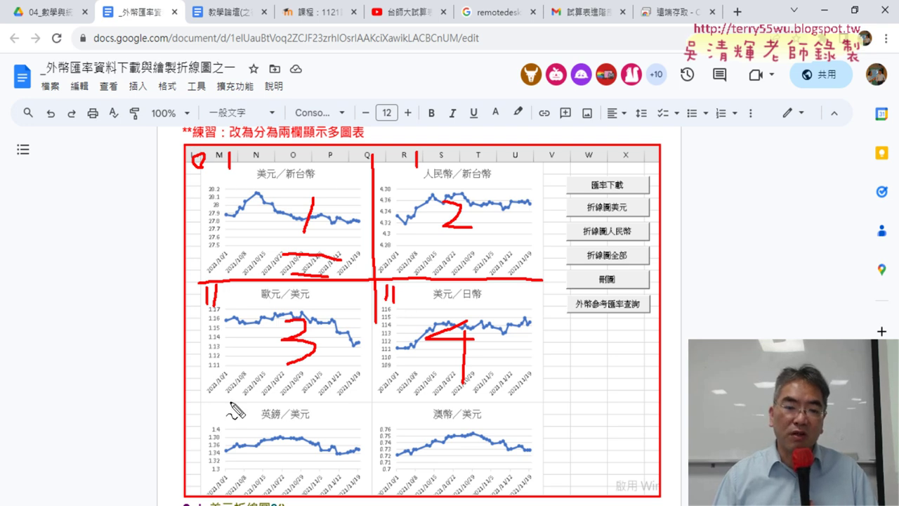
pyautogui.moveTo(204, 416); pyautogui.dragTo(232, 426)
pyautogui.moveTo(381, 414); pyautogui.dragTo(398, 425)
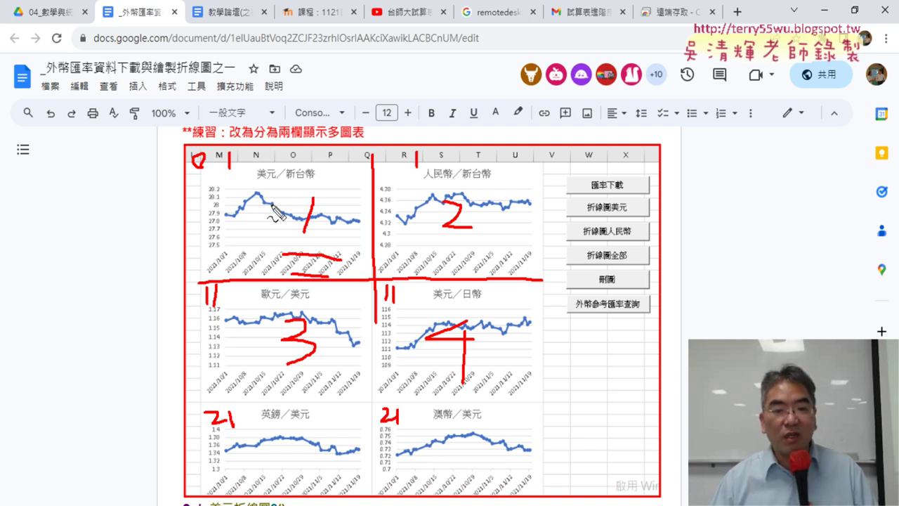
pyautogui.moveTo(270, 205)
pyautogui.mouseDown()
pyautogui.moveTo(383, 278)
pyautogui.moveTo(371, 311)
pyautogui.mouseUp()
pyautogui.moveTo(406, 353); pyautogui.dragTo(344, 426)
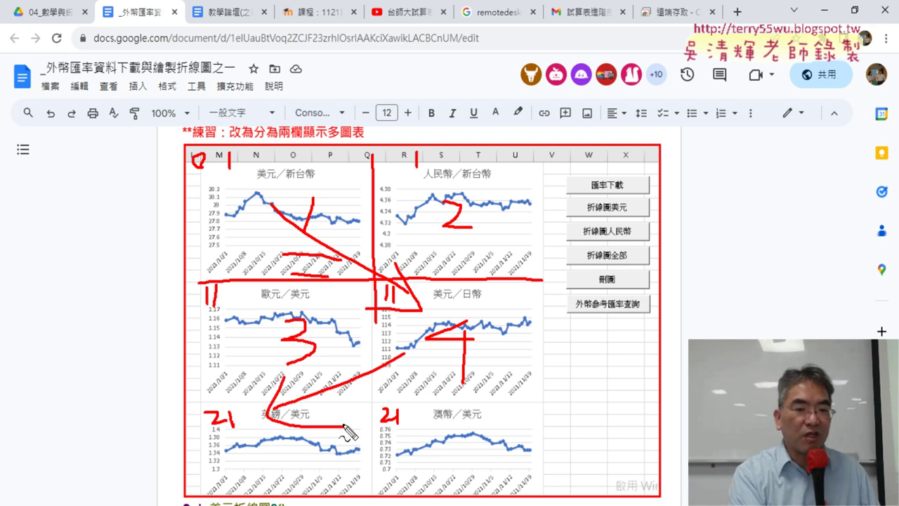
# - Erase all the red pen annotations from the exercise
pyautogui.press('Escape')
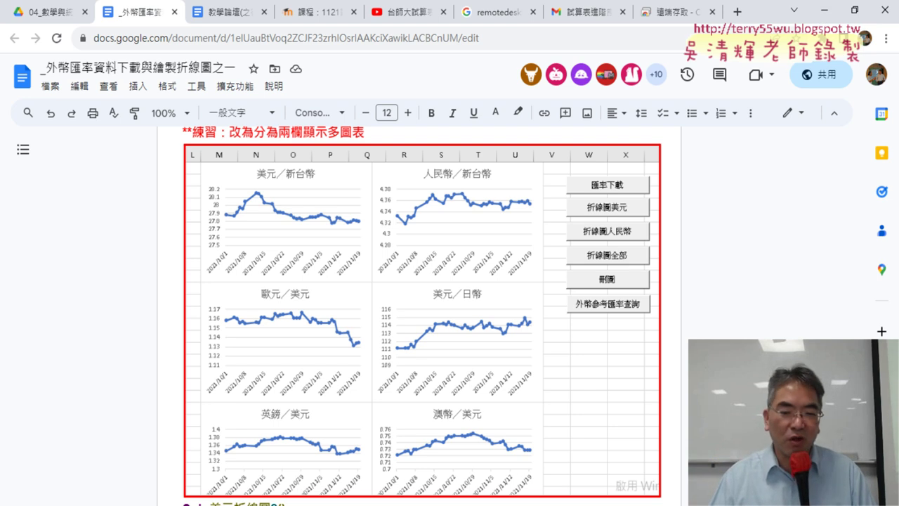
# - Switch to the Excel workbook's VBA code and scroll to the 全部折線圖 procedures
pyautogui.click(419, 471)
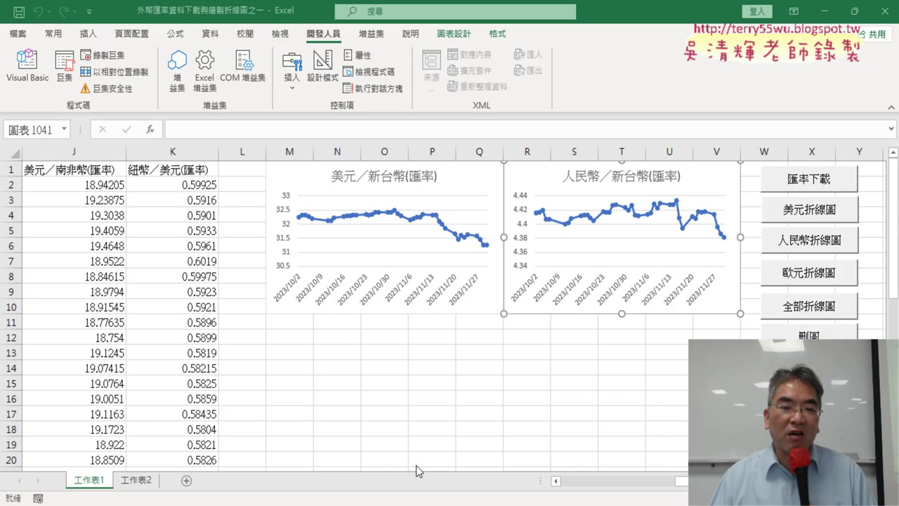
pyautogui.click(41, 80)
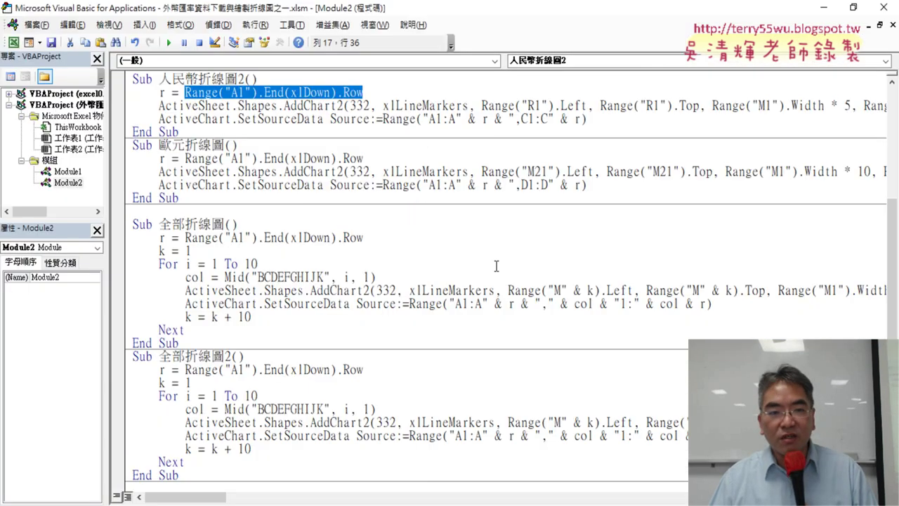
pyautogui.scroll(2, 372, 243)
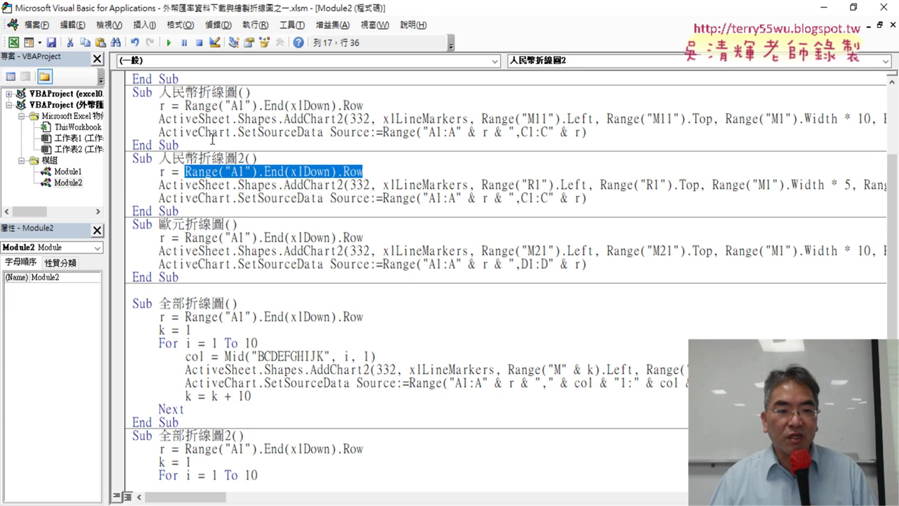
pyautogui.scroll(3, 224, 132)
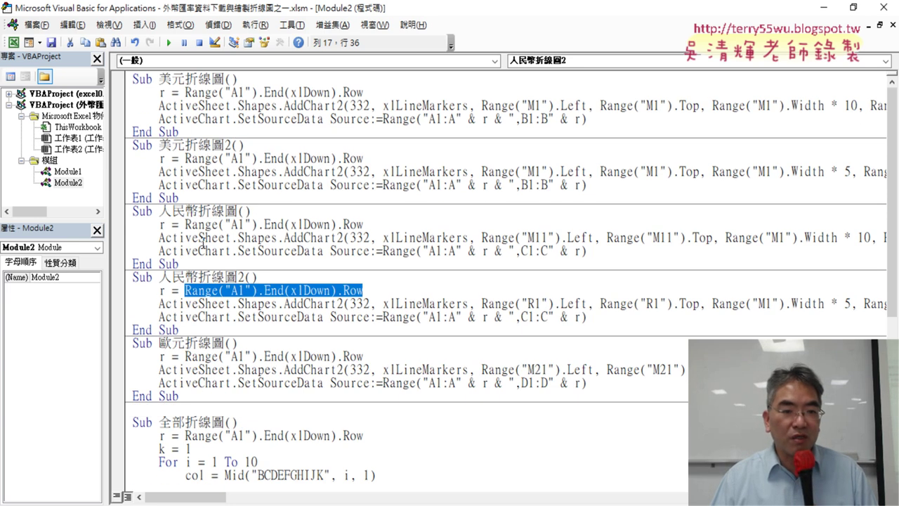
pyautogui.click(213, 304)
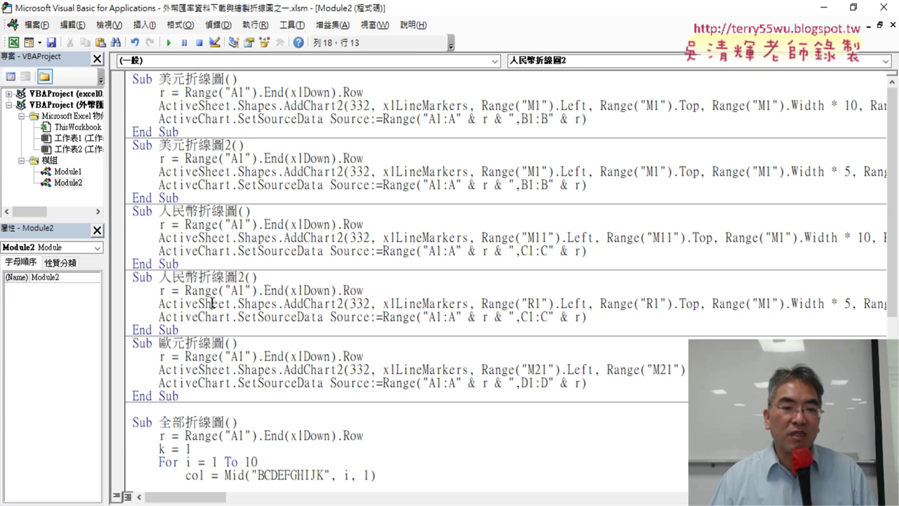
pyautogui.click(219, 172)
pyautogui.scroll(-1, 232, 211)
pyautogui.scroll(-5, 253, 264)
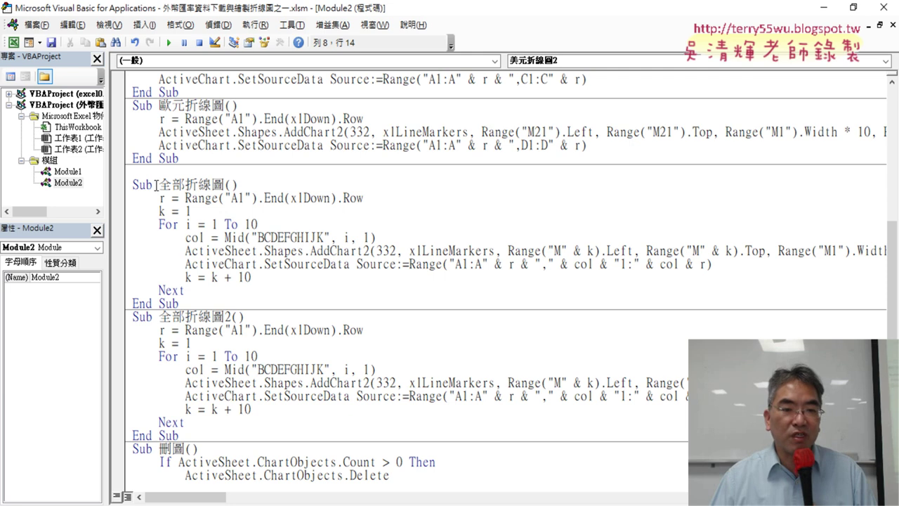
pyautogui.click(154, 185)
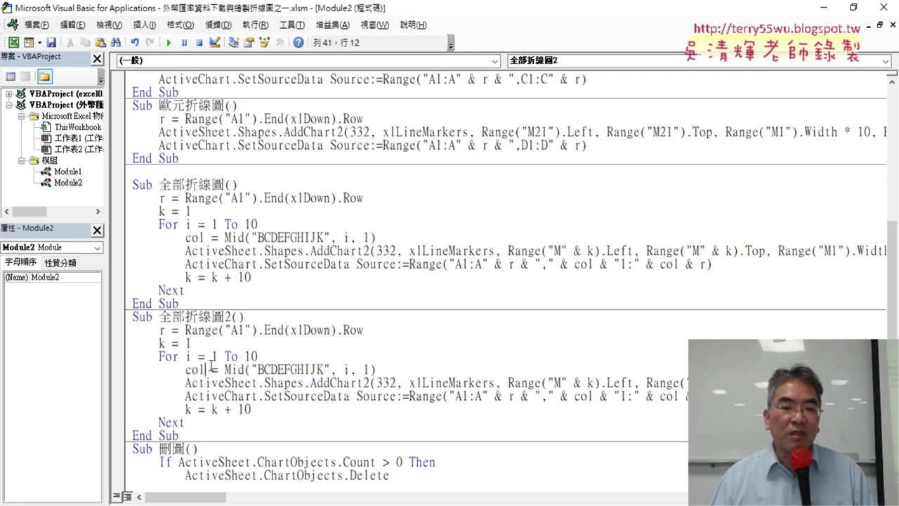
# - Insert a blank line after For i = 1 To 10 in 全部折線圖2
pyautogui.click(270, 357)
pyautogui.scroll(-1, 340, 355)
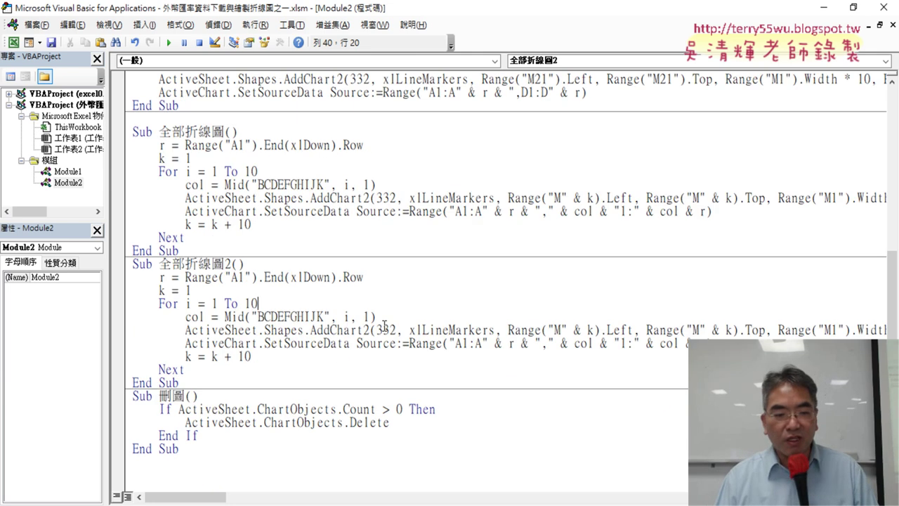
pyautogui.moveTo(273, 302); pyautogui.dragTo(120, 314)
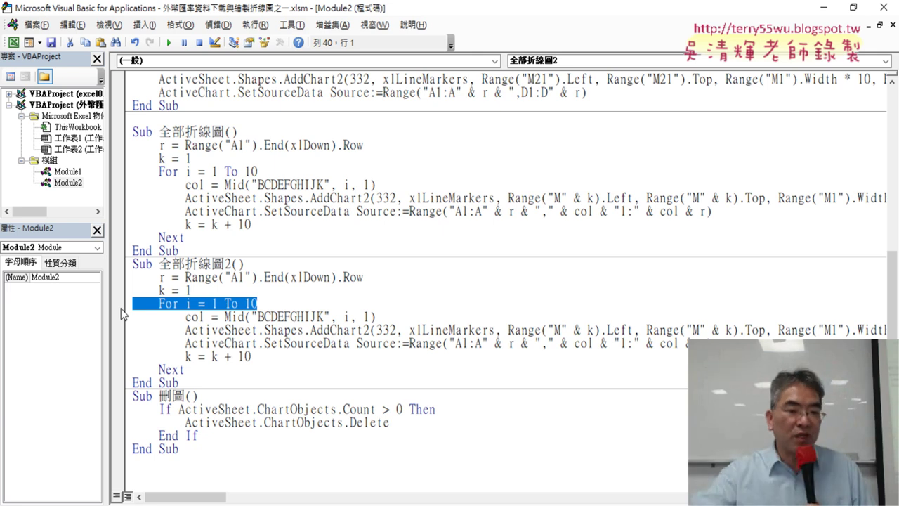
pyautogui.click(273, 308)
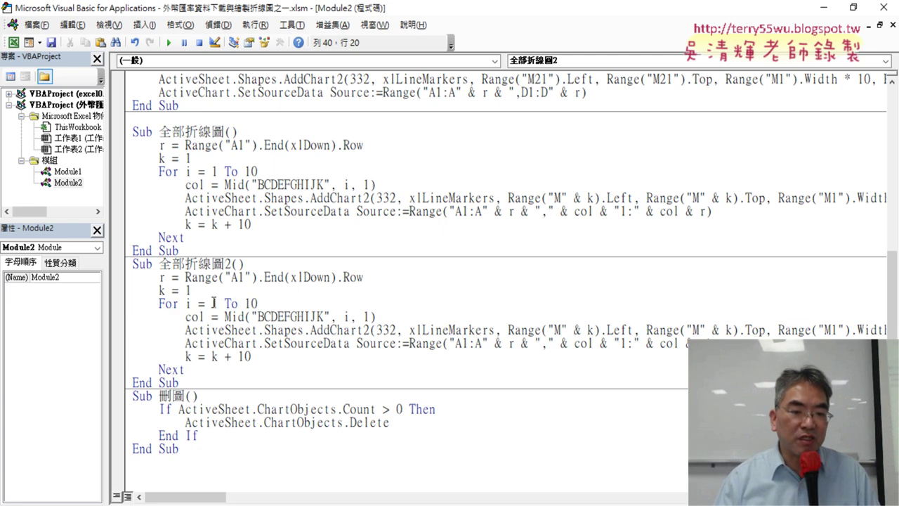
pyautogui.moveTo(214, 303); pyautogui.dragTo(260, 303)
pyautogui.doubleClick(189, 303)
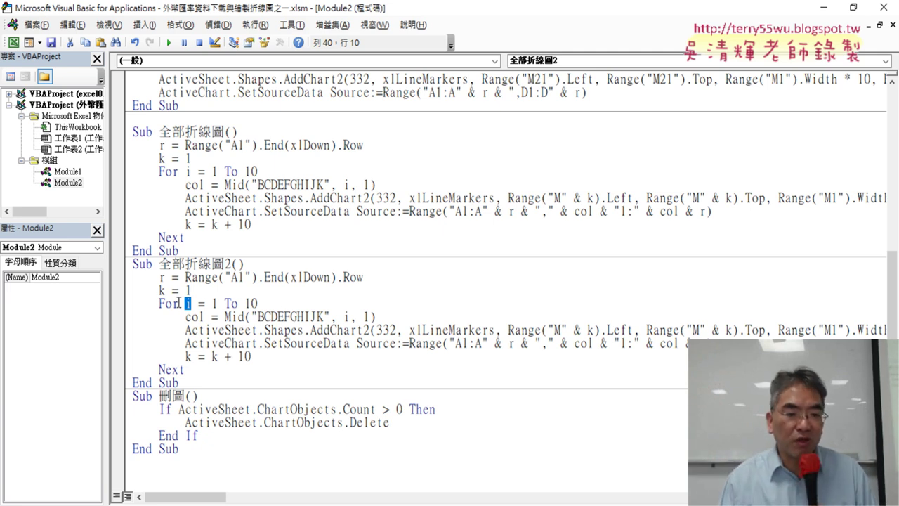
pyautogui.moveTo(159, 304); pyautogui.dragTo(258, 304)
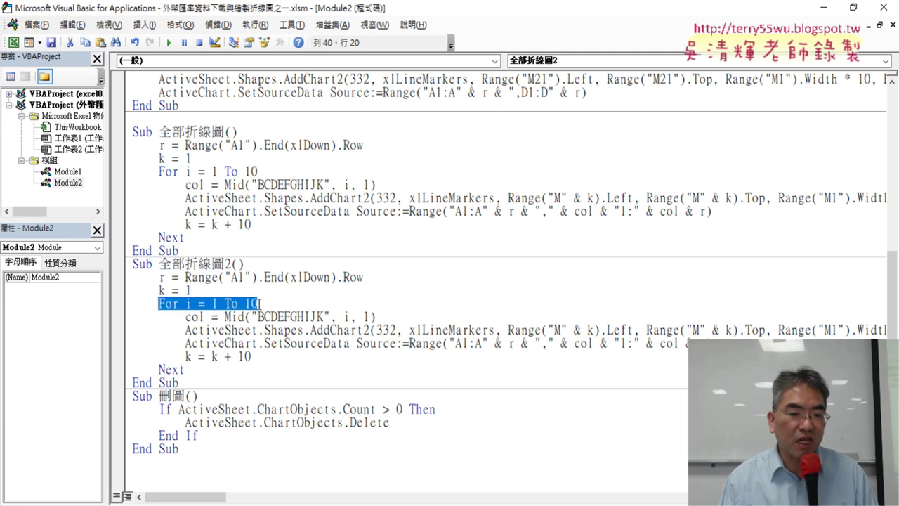
pyautogui.click(259, 303)
pyautogui.press('Return')
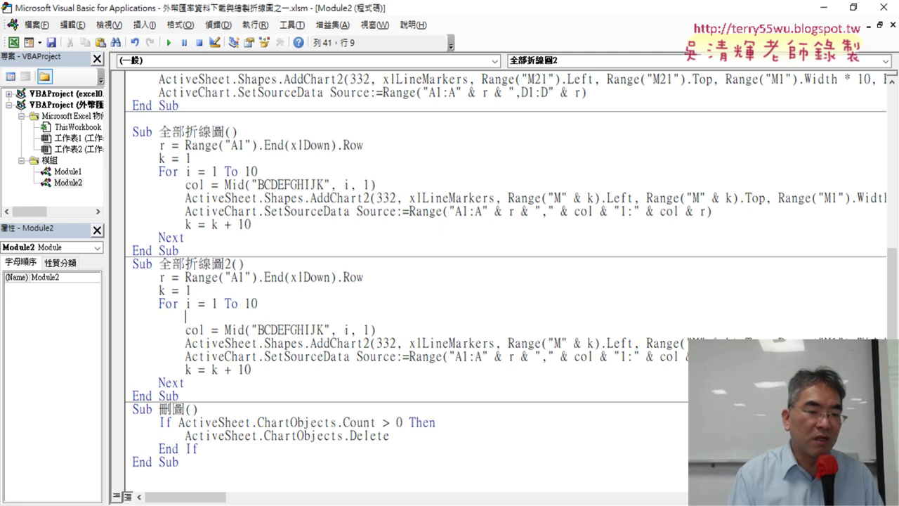
# - Type an indented If i Mod 2 = 1 Then line in the loop, followed by two blank lines
pyautogui.press('Tab')
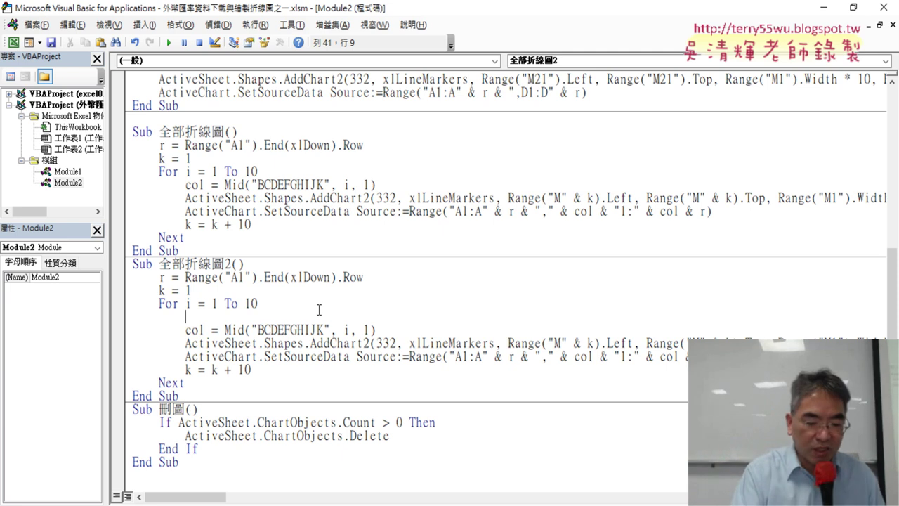
pyautogui.write('i')
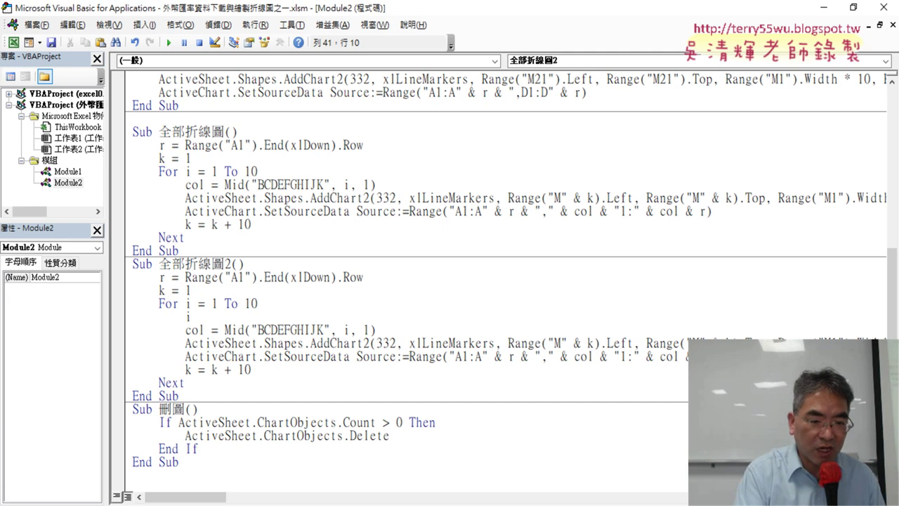
pyautogui.write('f ')
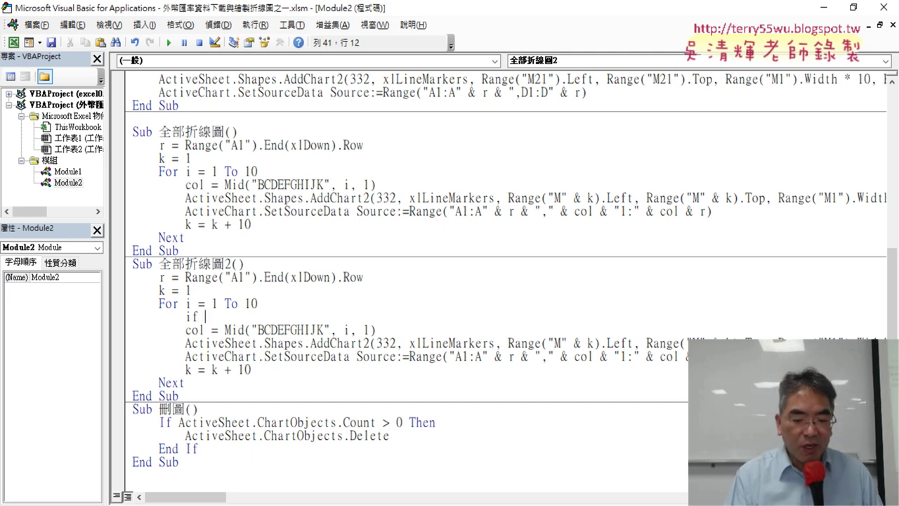
pyautogui.write('i')
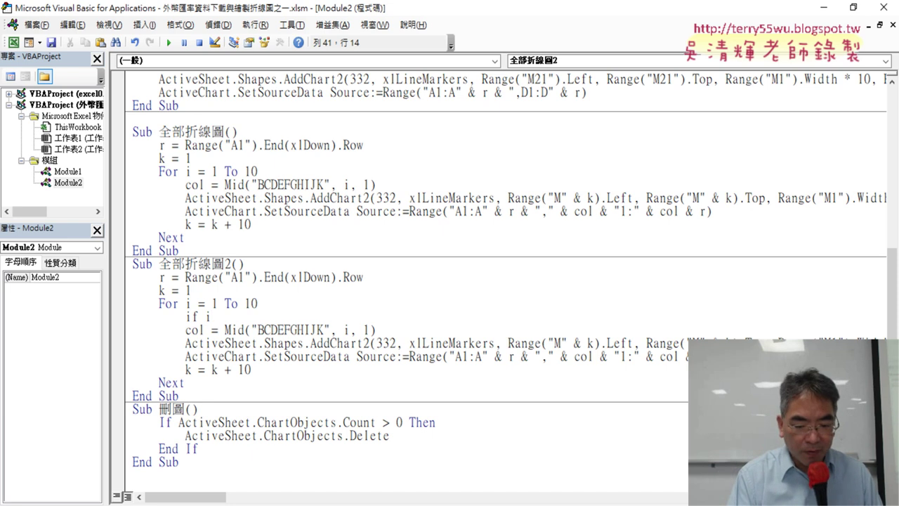
pyautogui.write('mod')
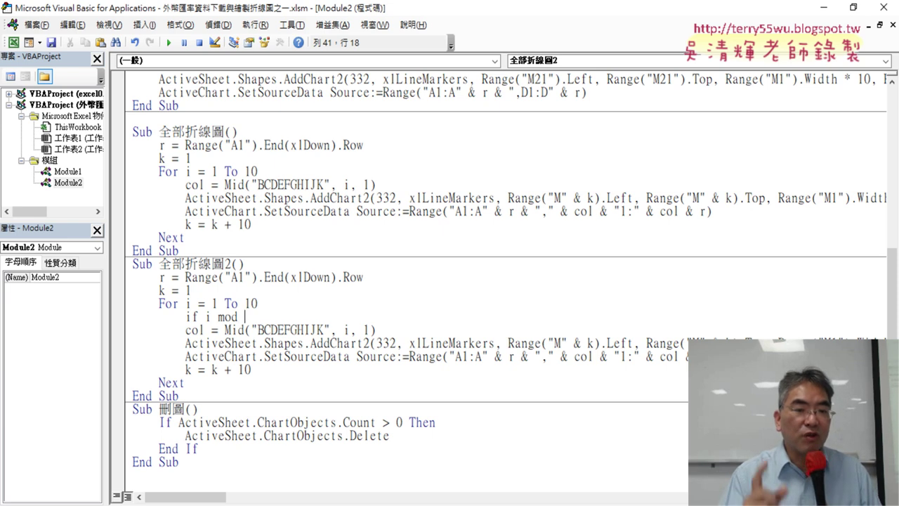
pyautogui.write(' 2')
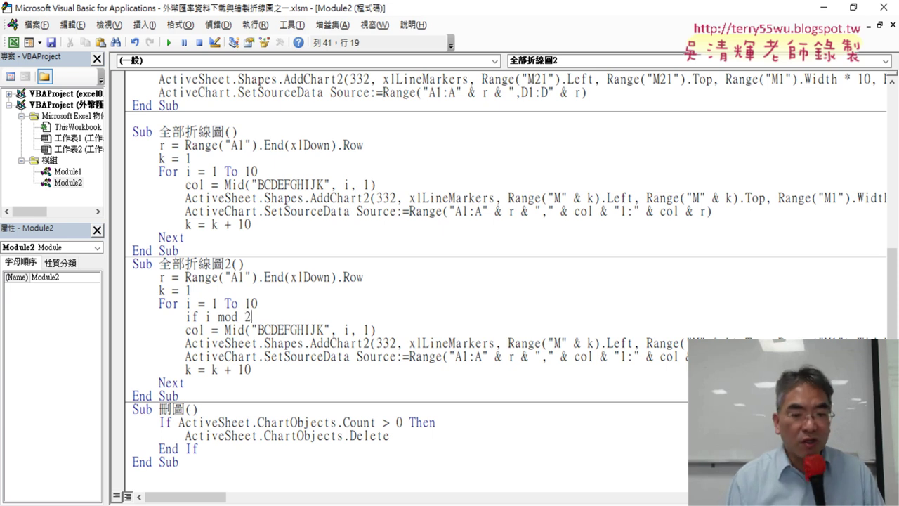
pyautogui.write('=')
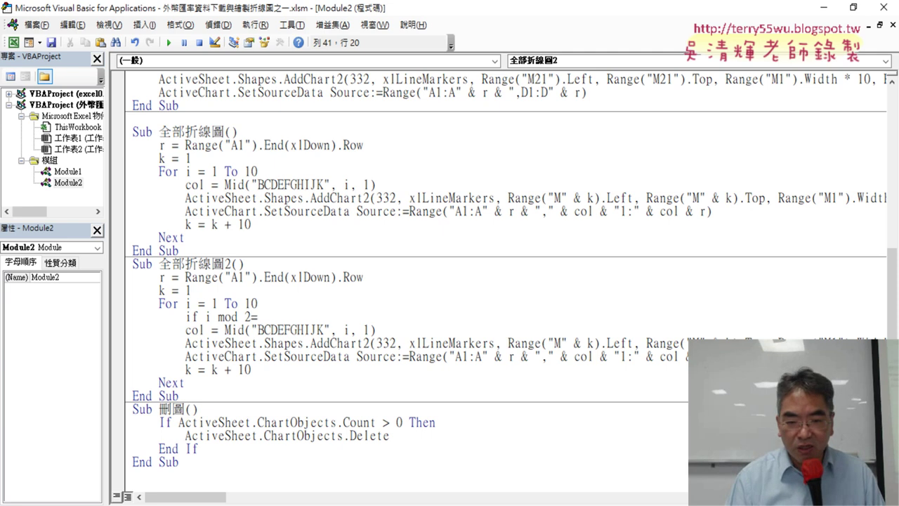
pyautogui.write('1')
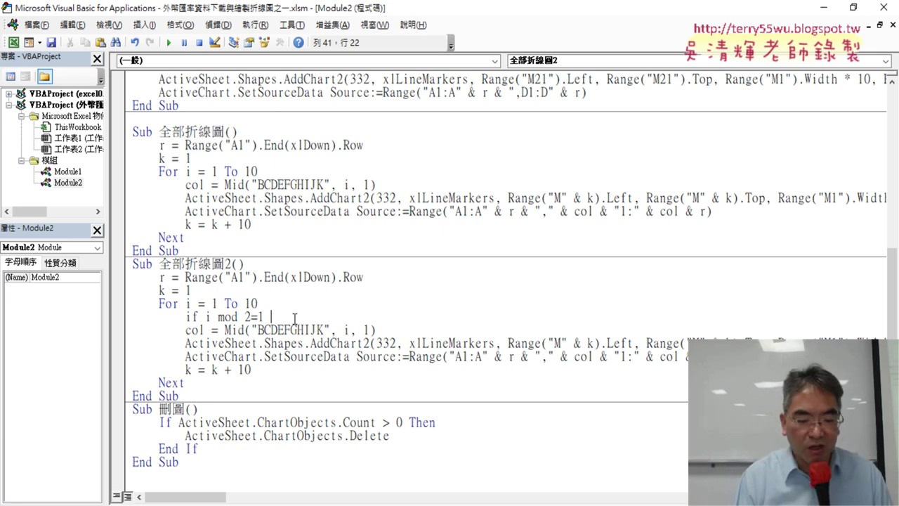
pyautogui.write('the')
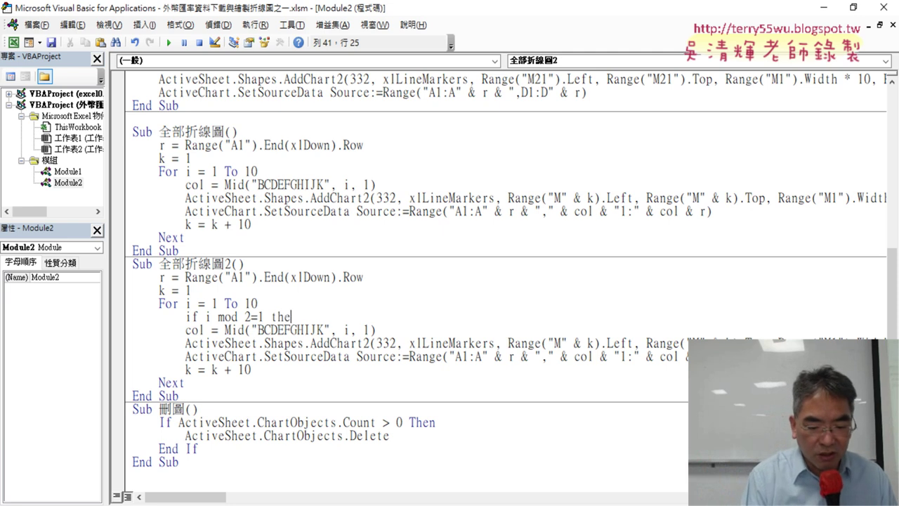
pyautogui.write('n')
pyautogui.press('Return')
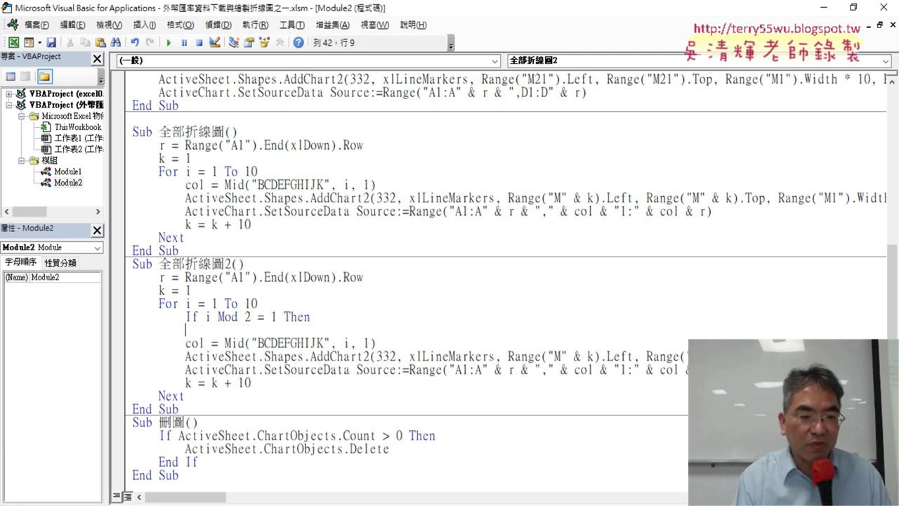
pyautogui.press('Return')
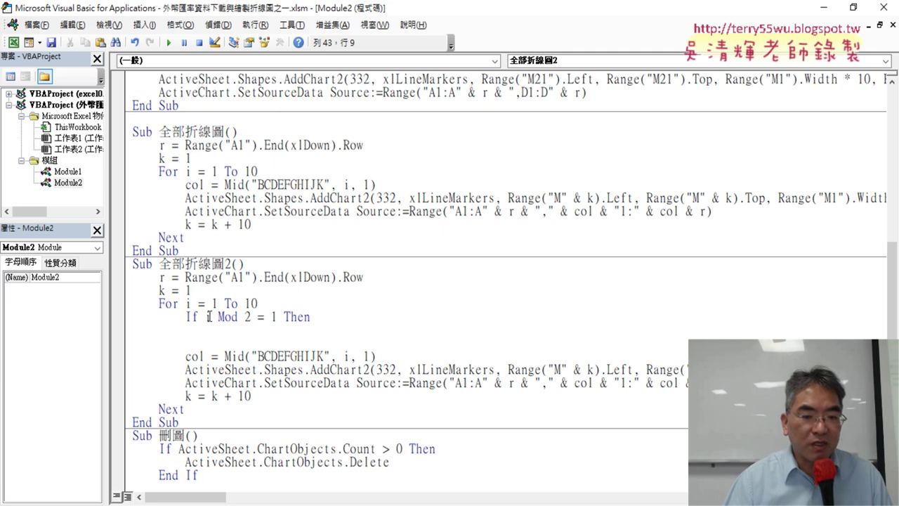
pyautogui.moveTo(204, 317); pyautogui.dragTo(277, 317)
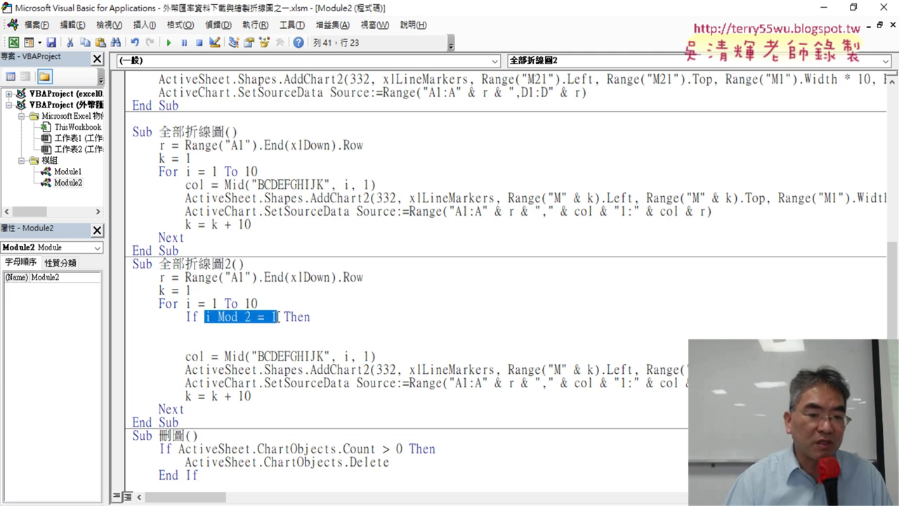
pyautogui.click(218, 345)
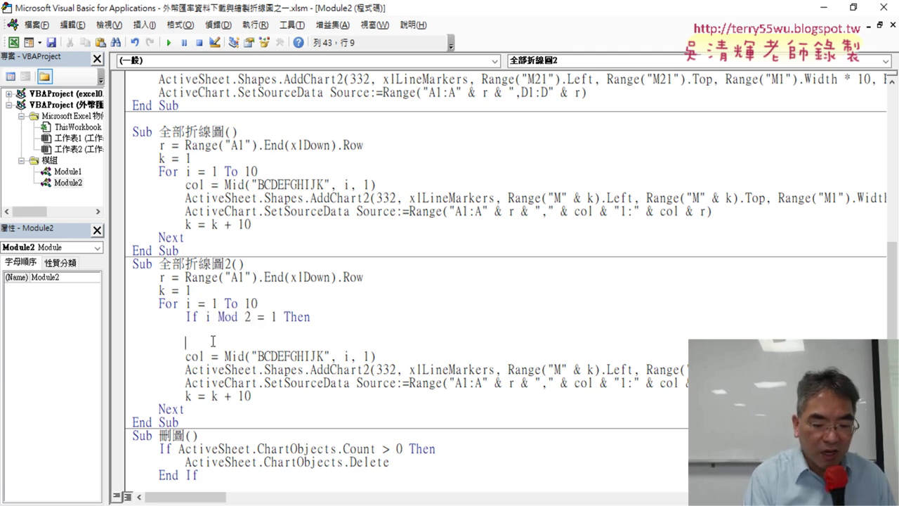
# - Add an empty Else branch and a closing End If below the If i Mod 2 = 1 Then line
pyautogui.write('els')
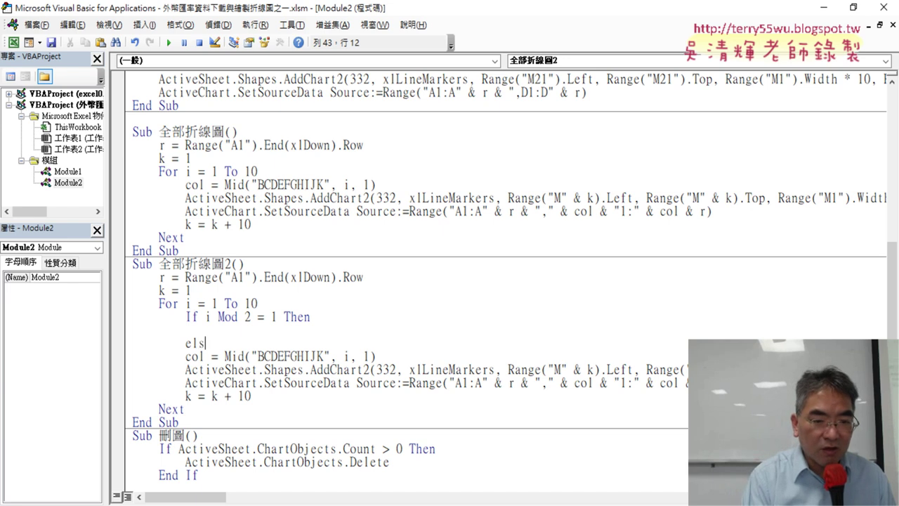
pyautogui.write('e')
pyautogui.press('Return')
pyautogui.press('Return')
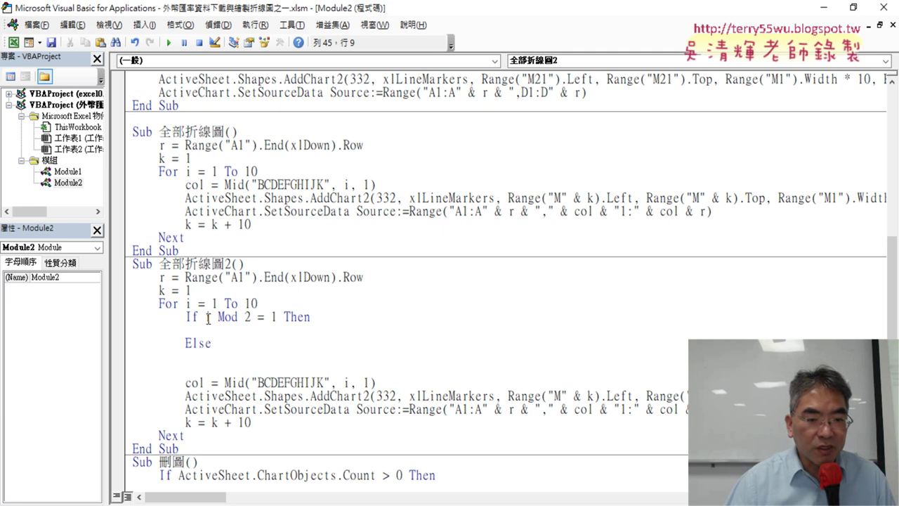
pyautogui.moveTo(207, 318); pyautogui.dragTo(275, 317)
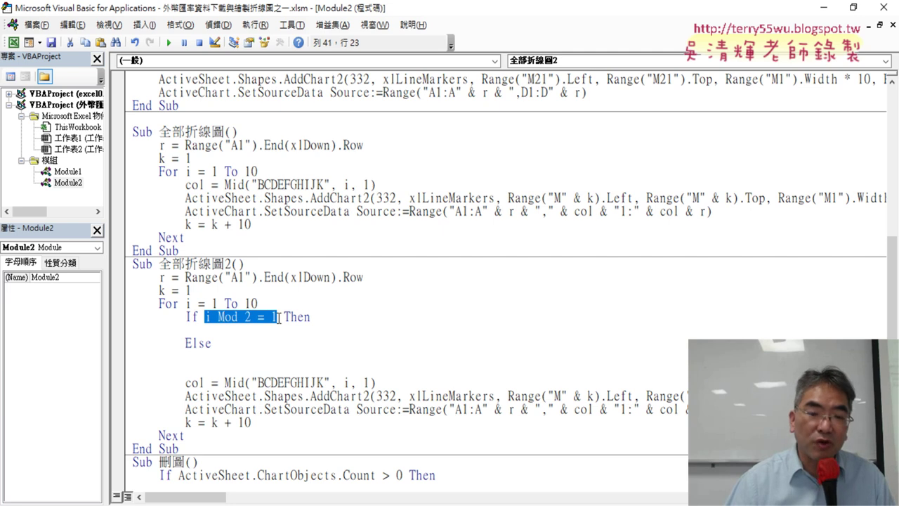
pyautogui.click(228, 330)
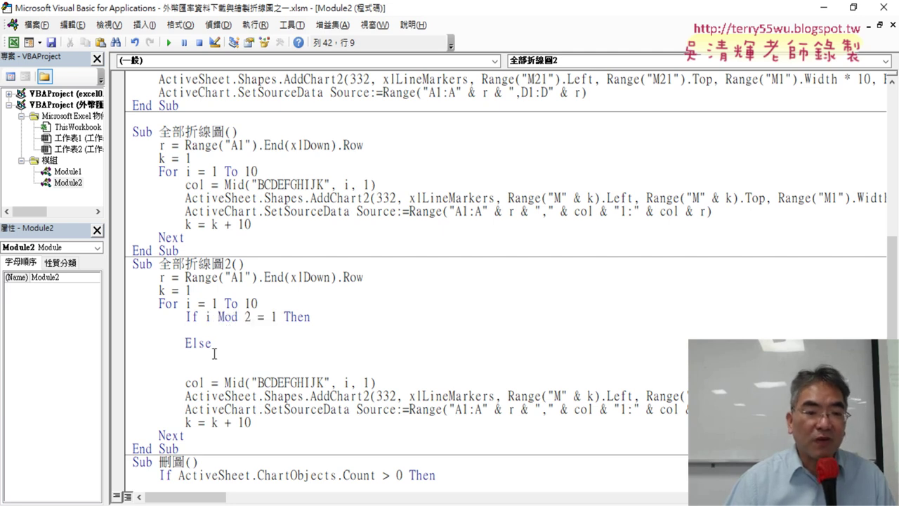
pyautogui.press('Down')
pyautogui.press('Down')
pyautogui.press('Down')
pyautogui.write('e')
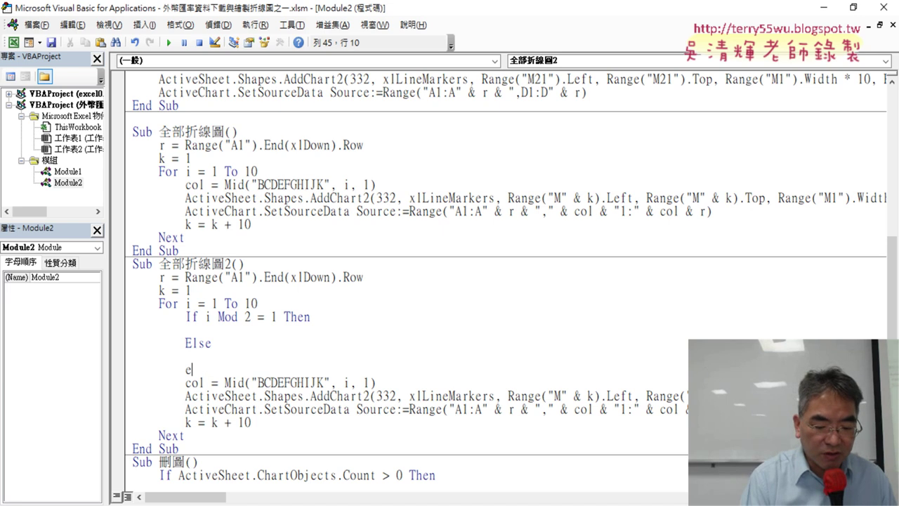
pyautogui.write('nd')
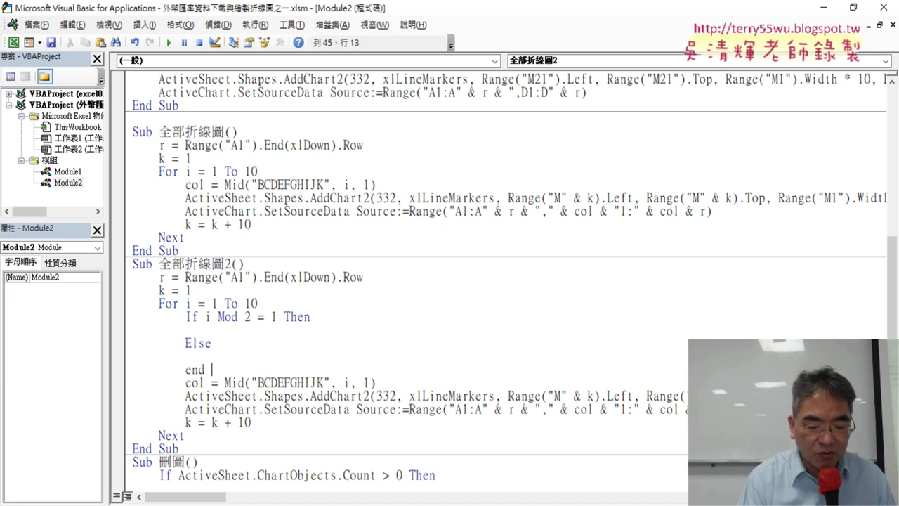
pyautogui.write('if')
pyautogui.click(380, 317)
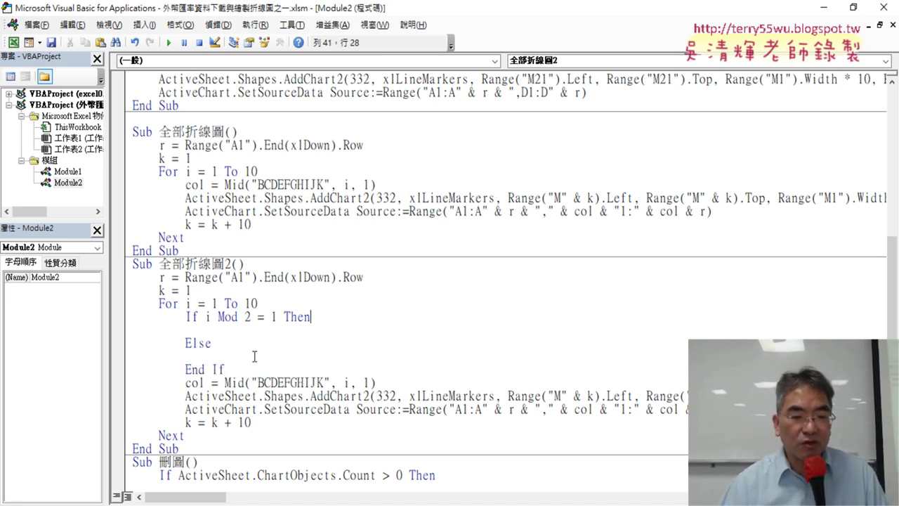
pyautogui.click(274, 330)
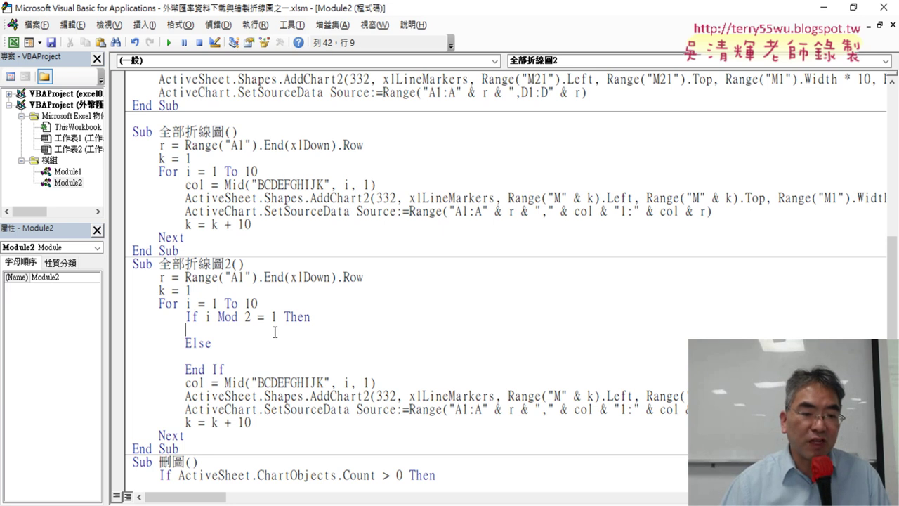
pyautogui.click(225, 356)
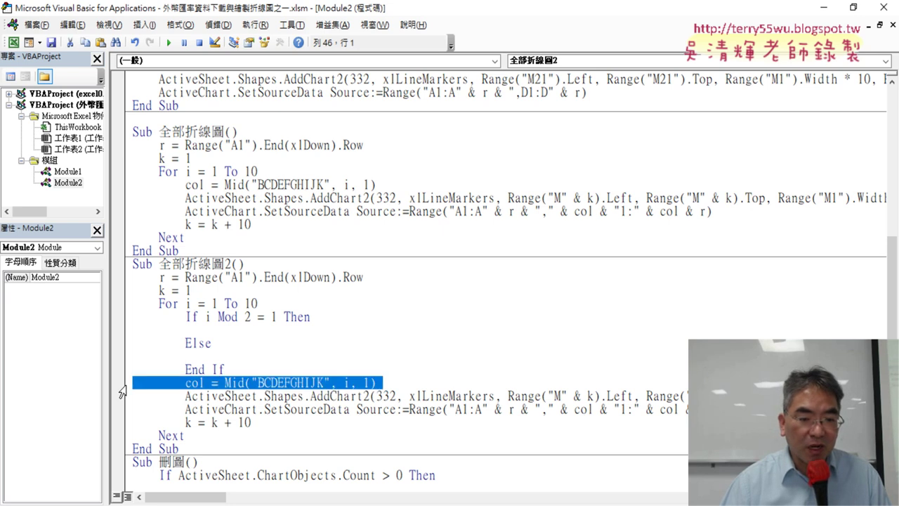
# - Copy the col, AddChart2 and SetSourceData lines into the odd branch just above Else
pyautogui.moveTo(124, 390); pyautogui.dragTo(120, 414)
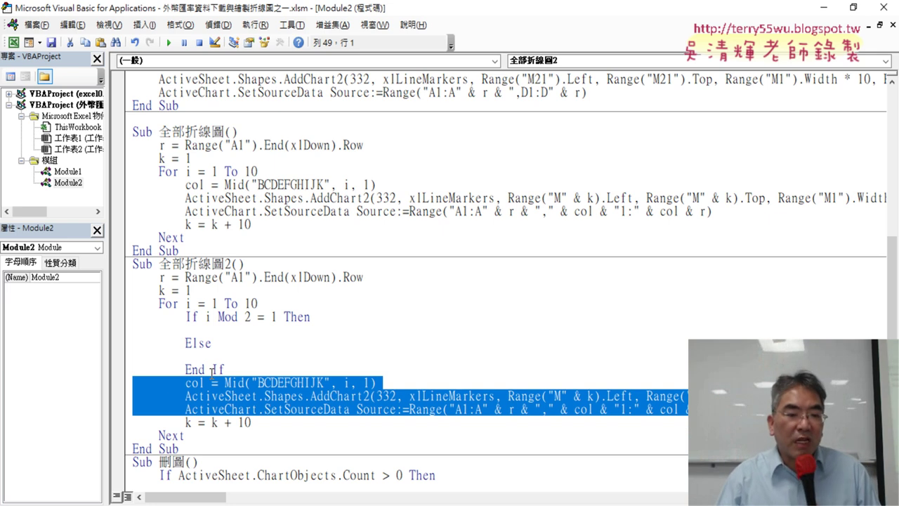
pyautogui.moveTo(209, 399)
pyautogui.mouseDown()
pyautogui.moveTo(184, 355)
pyautogui.moveTo(133, 330)
pyautogui.mouseUp()
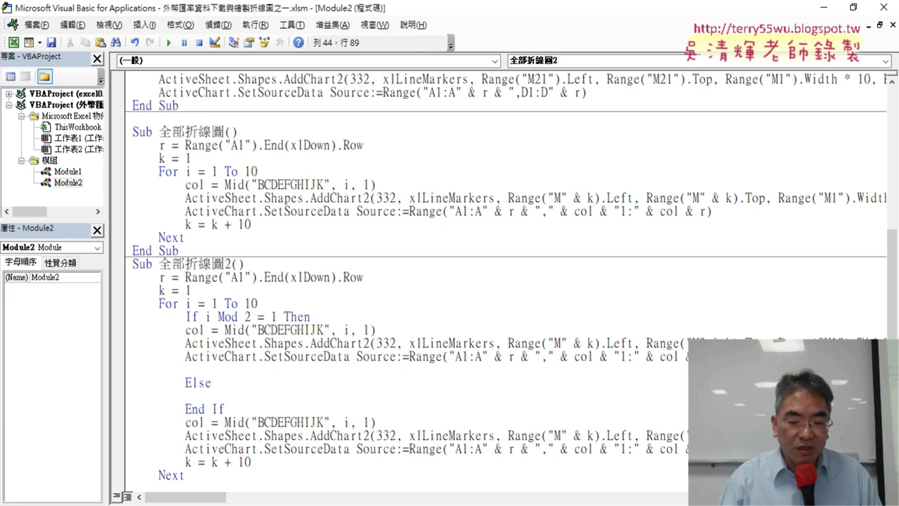
pyautogui.press('BackSpace')
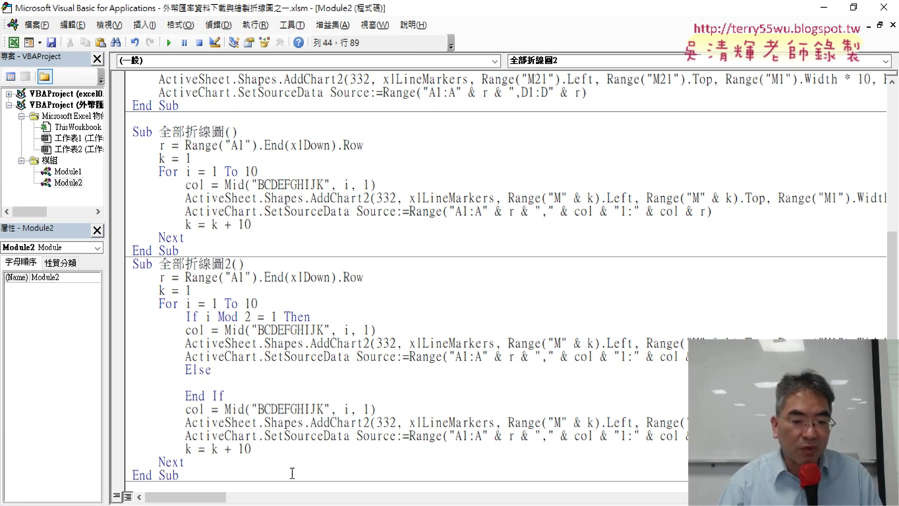
pyautogui.moveTo(252, 450); pyautogui.dragTo(132, 409)
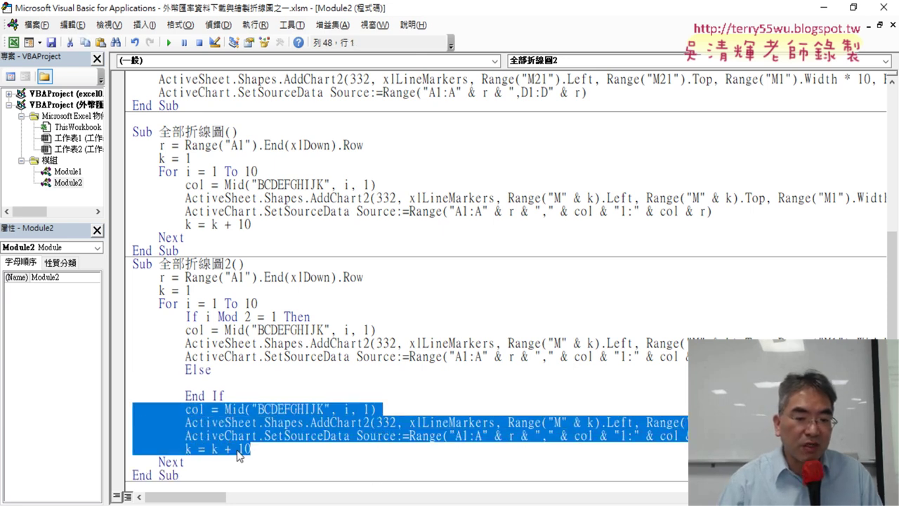
pyautogui.moveTo(251, 451); pyautogui.dragTo(186, 450)
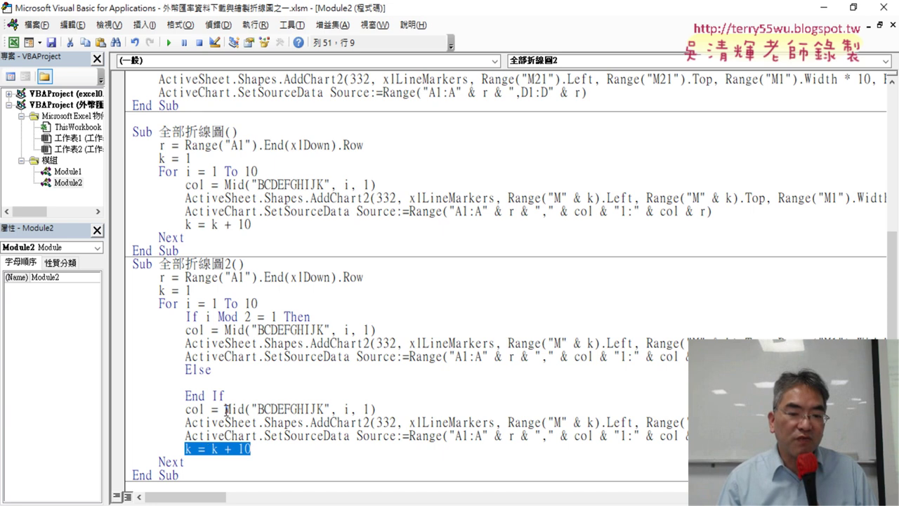
# - Indent the three chart lines in the If branch one level
pyautogui.click(264, 437)
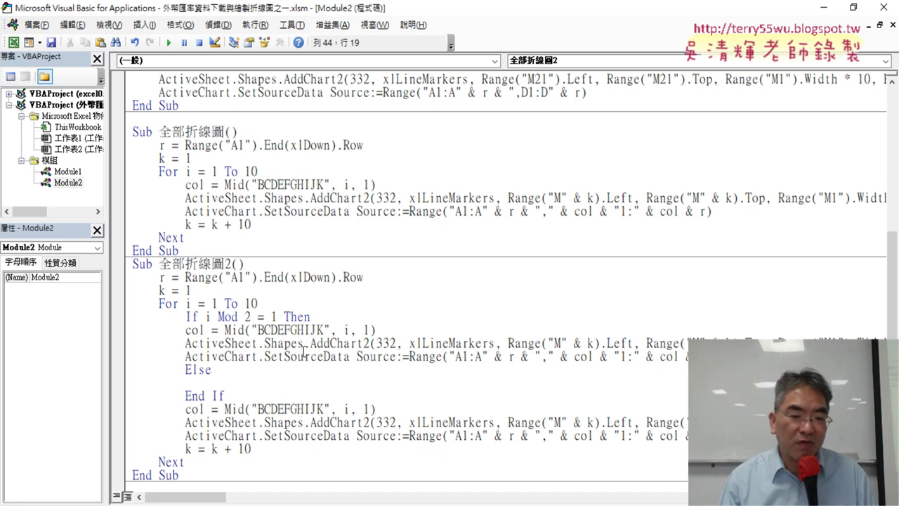
pyautogui.moveTo(344, 357); pyautogui.dragTo(118, 336)
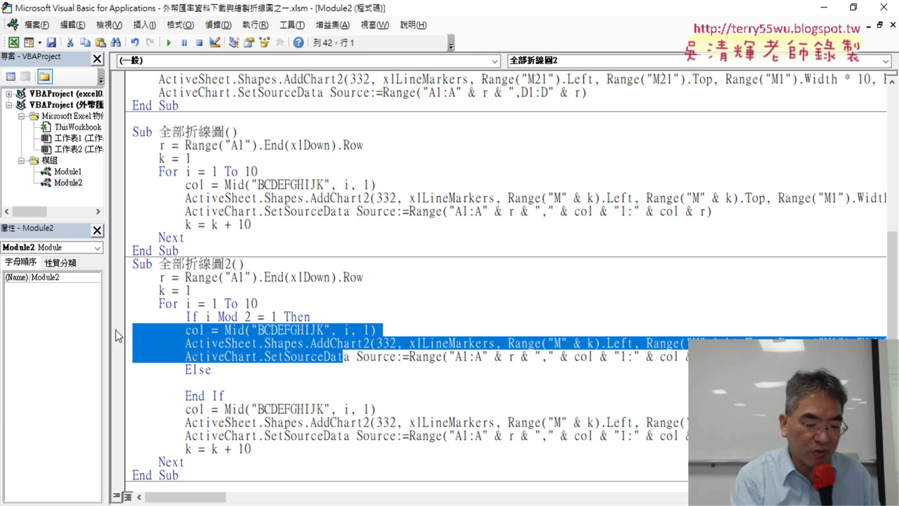
pyautogui.press('Tab')
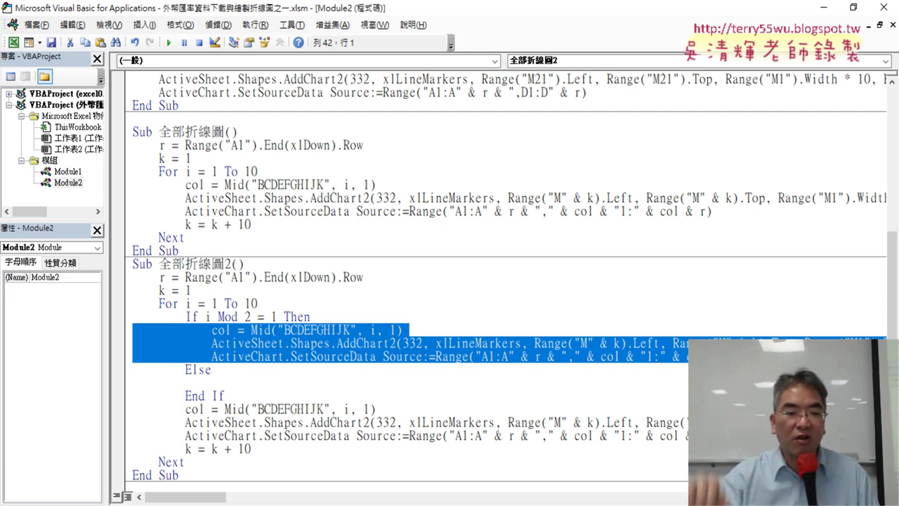
# - Move the col, AddChart2, SetSourceData and k = k + 10 lines into the Else branch, indented
pyautogui.moveTo(264, 448); pyautogui.dragTo(113, 416)
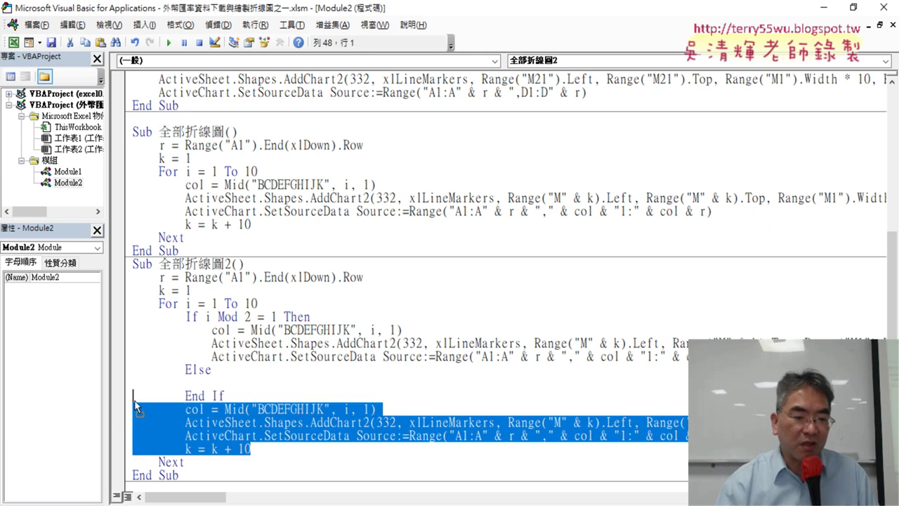
pyautogui.moveTo(132, 386); pyautogui.dragTo(132, 384)
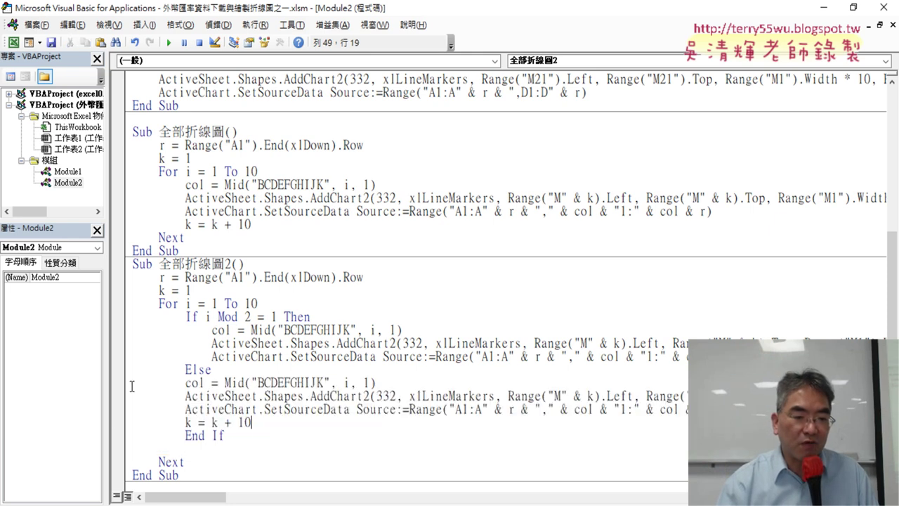
pyautogui.moveTo(273, 423); pyautogui.dragTo(125, 395)
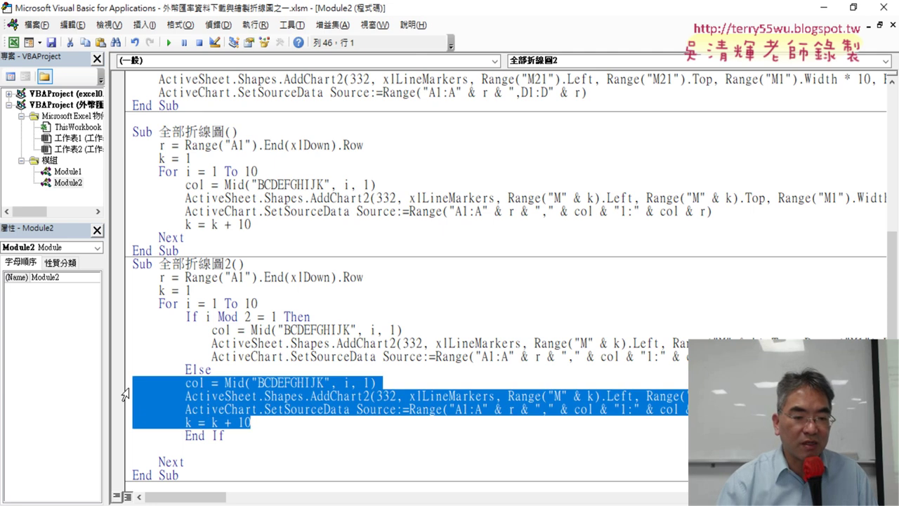
pyautogui.press('Tab')
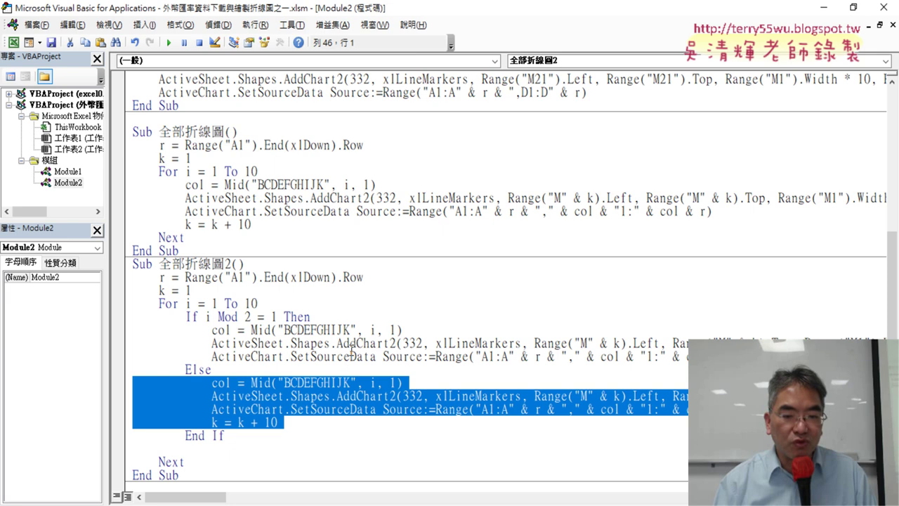
pyautogui.click(351, 343)
pyautogui.click(318, 395)
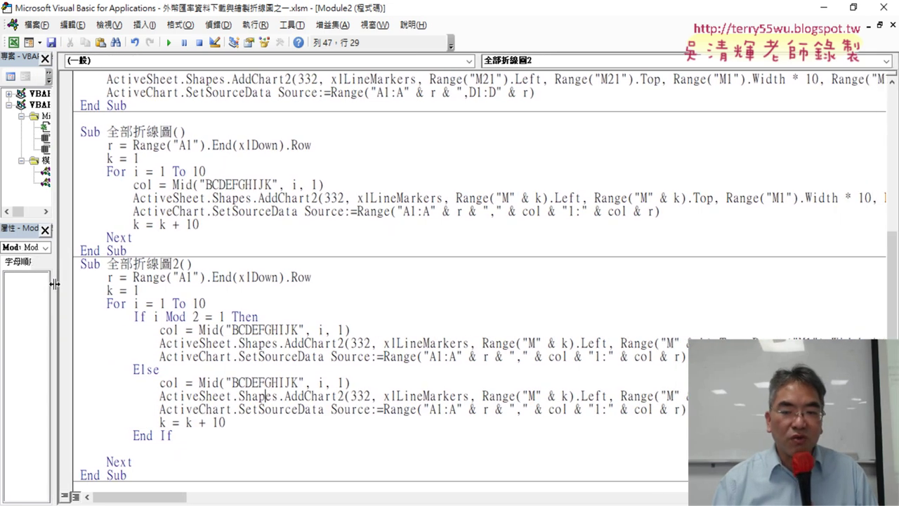
# - Change both chart lines' Width * 10 multipliers to Width * 5
pyautogui.moveTo(105, 286); pyautogui.dragTo(55, 286)
pyautogui.moveTo(158, 498); pyautogui.dragTo(167, 500)
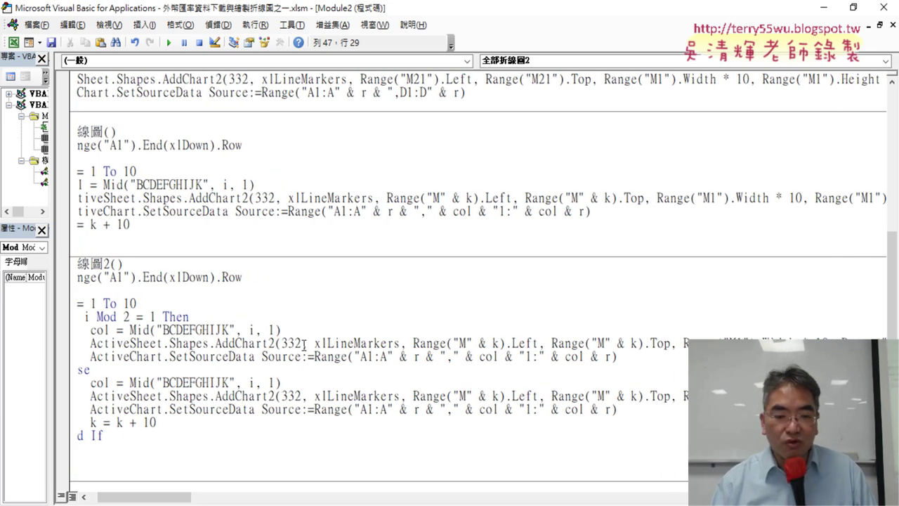
pyautogui.moveTo(175, 499); pyautogui.dragTo(196, 503)
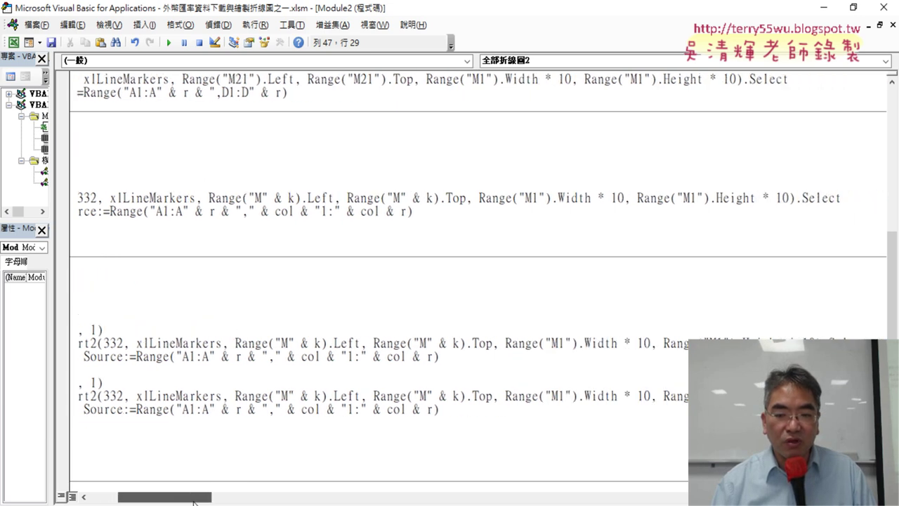
pyautogui.doubleClick(644, 343)
pyautogui.write('5')
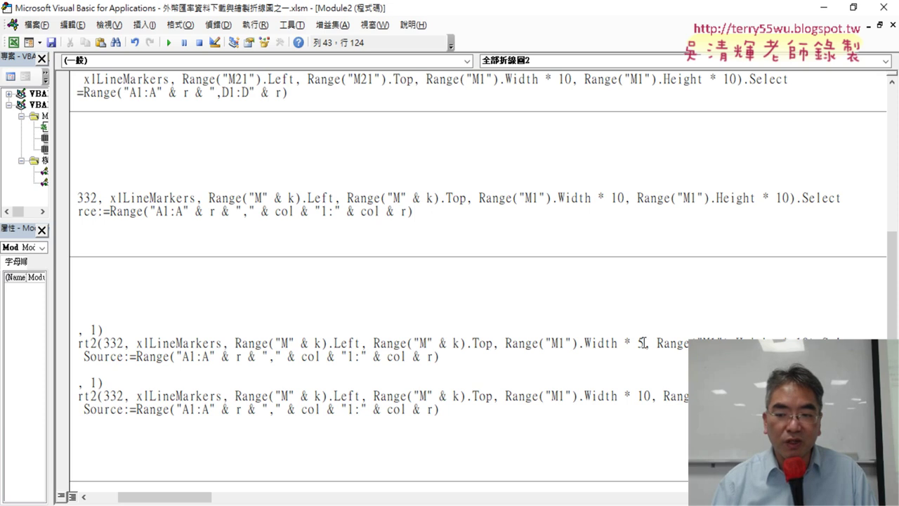
pyautogui.doubleClick(643, 396)
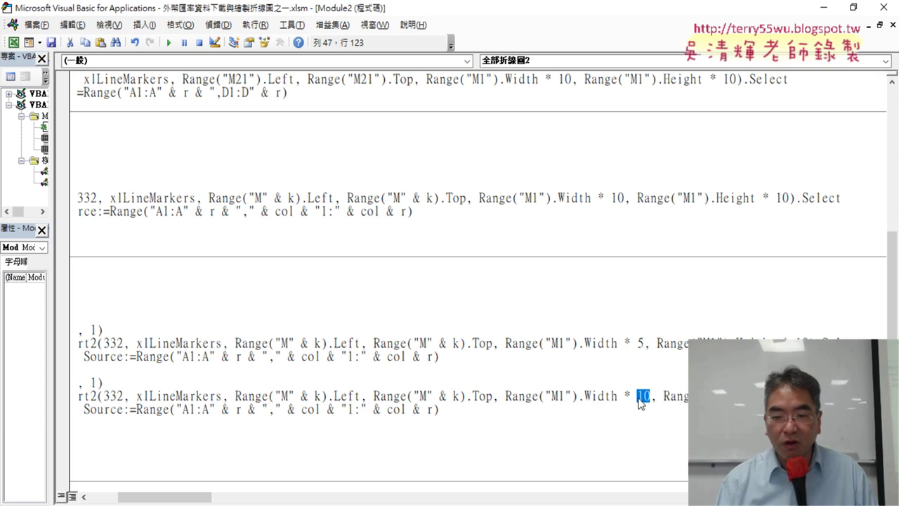
pyautogui.write('5')
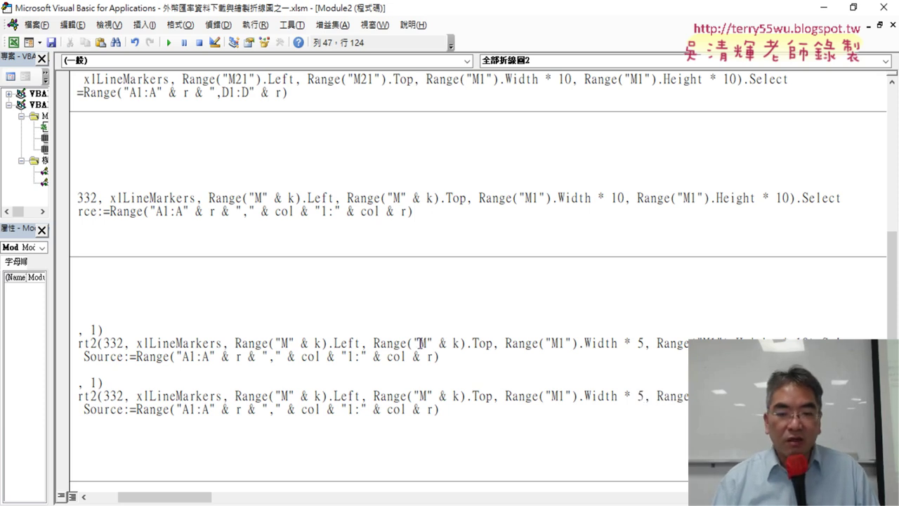
# - Change the Else AddChart2 line's two column M references to R and delete the blank line after End If
pyautogui.doubleClick(422, 343)
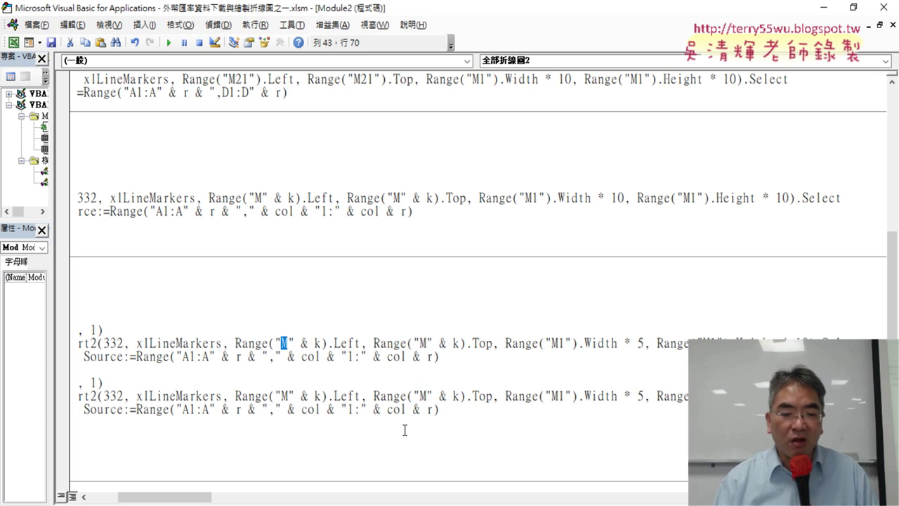
pyautogui.moveTo(196, 497); pyautogui.dragTo(191, 497)
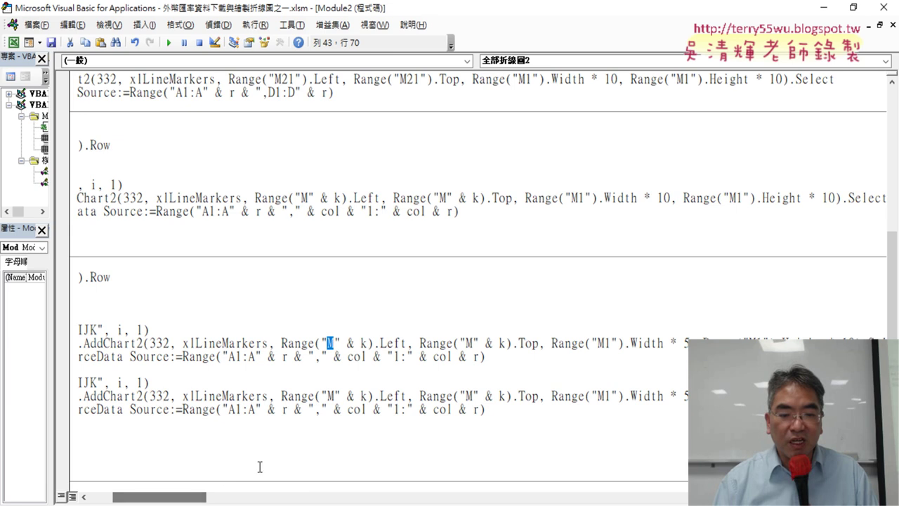
pyautogui.doubleClick(331, 396)
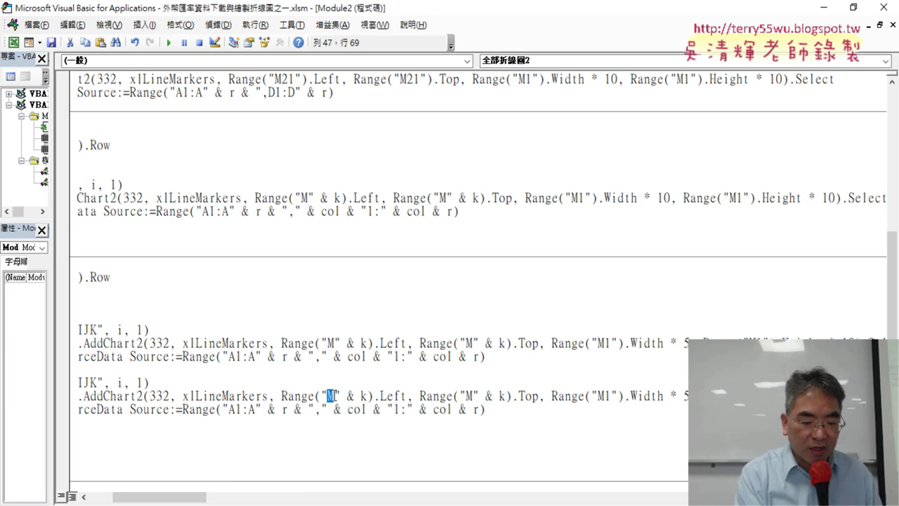
pyautogui.write('R')
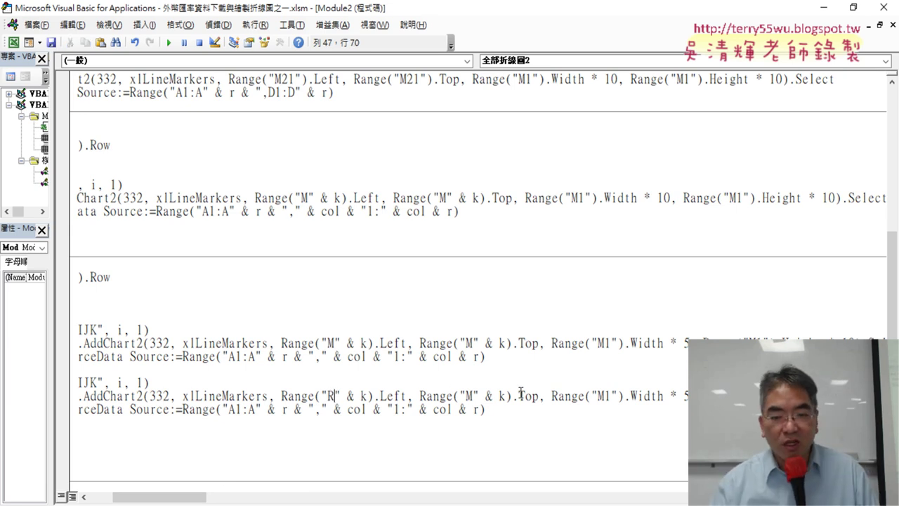
pyautogui.doubleClick(470, 396)
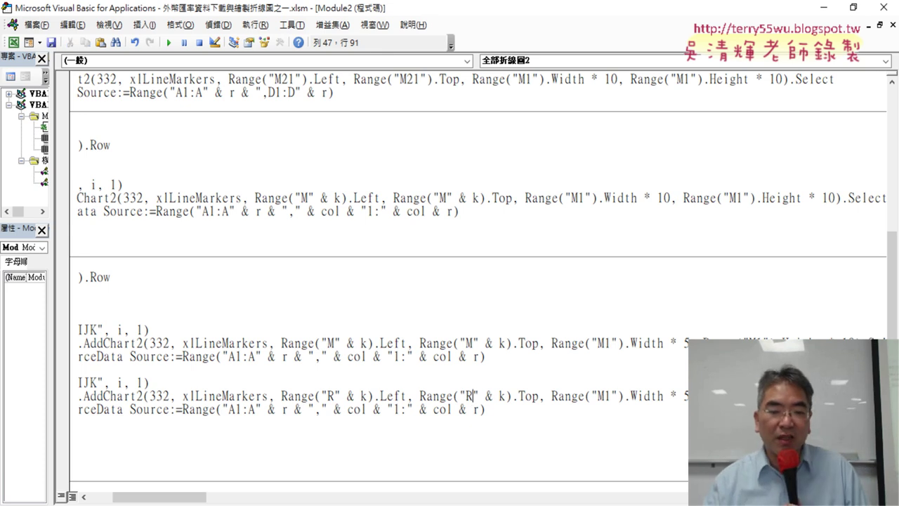
pyautogui.write('R')
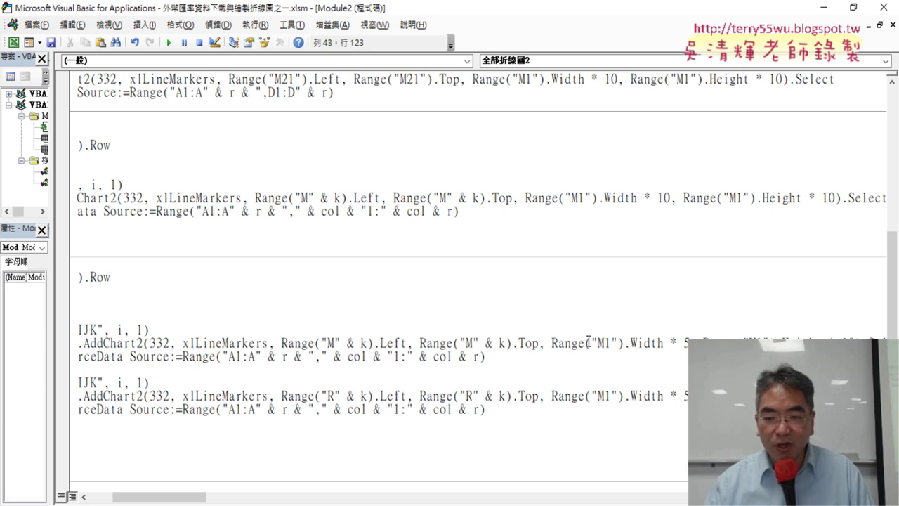
pyautogui.click(328, 396)
pyautogui.click(464, 397)
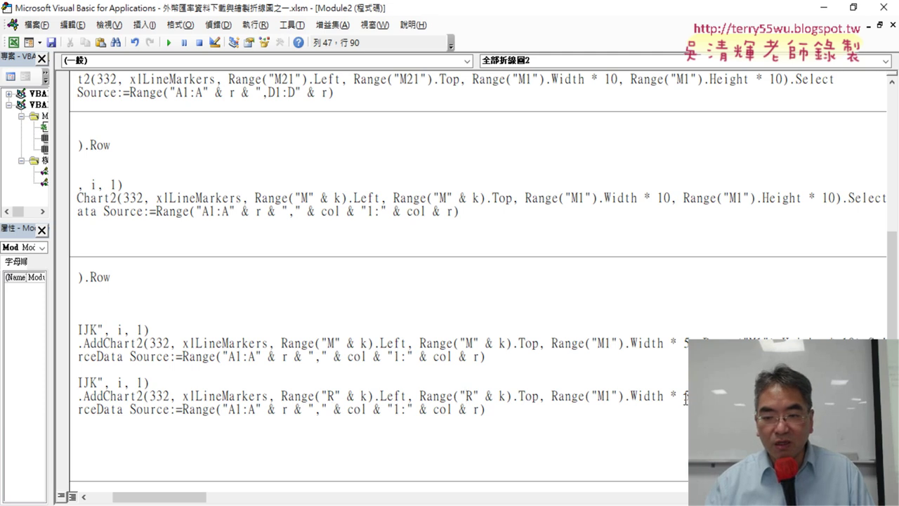
pyautogui.click(686, 397)
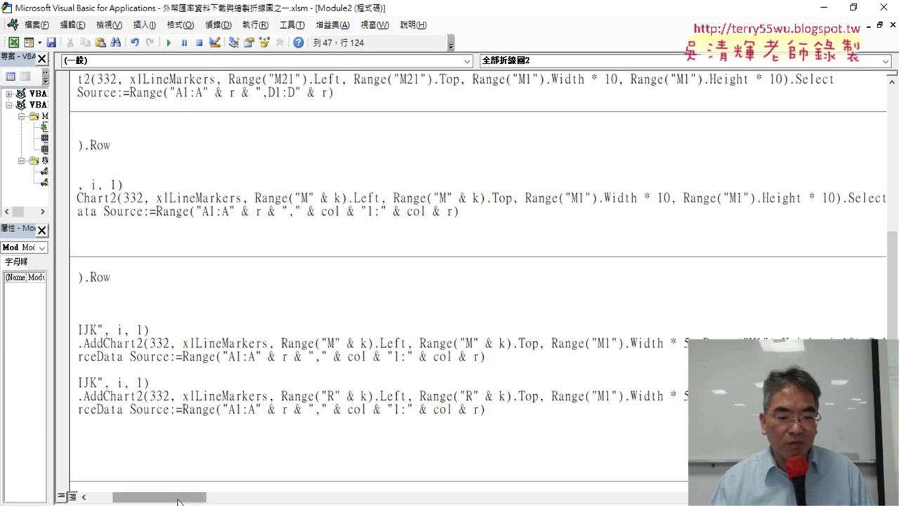
pyautogui.moveTo(178, 501); pyautogui.dragTo(146, 498)
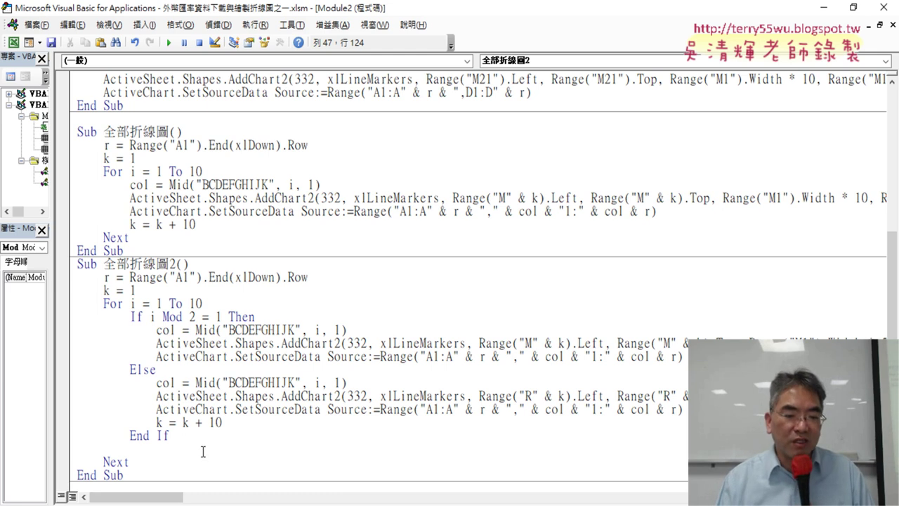
pyautogui.press('Delete')
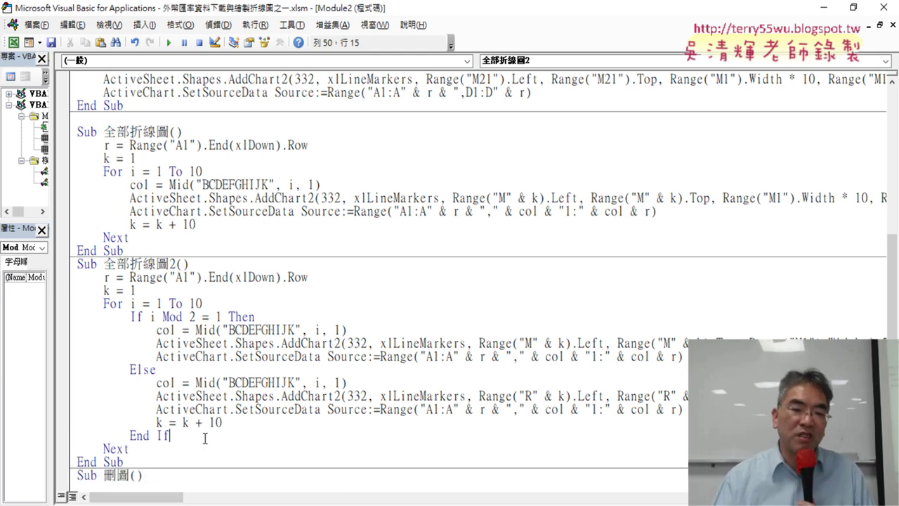
# - Shrink the VBA editor and delete both line charts with the 刪圖 button
pyautogui.doubleClick(638, 9)
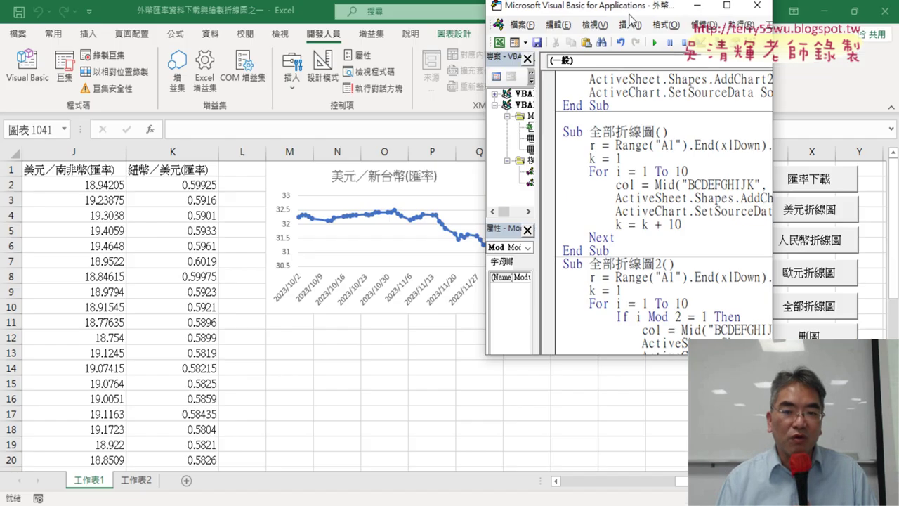
pyautogui.moveTo(613, 19); pyautogui.dragTo(616, 34)
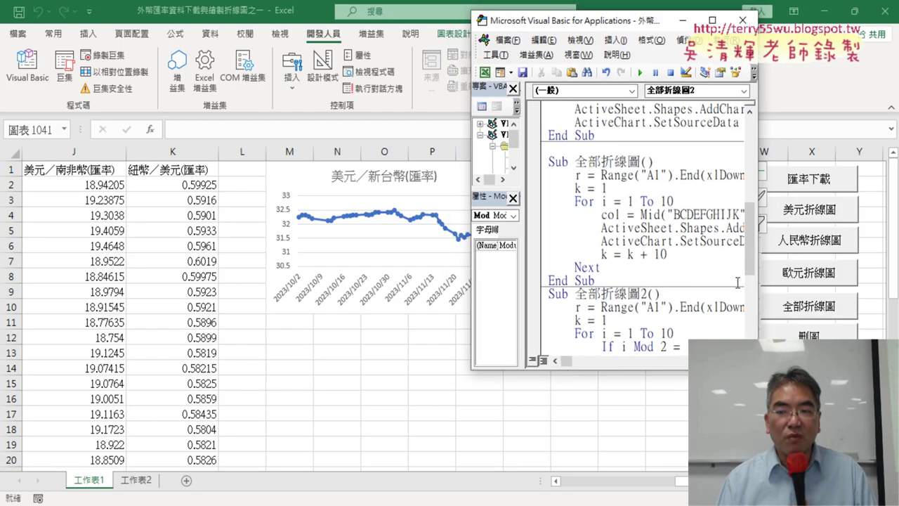
pyautogui.click(812, 398)
pyautogui.click(808, 333)
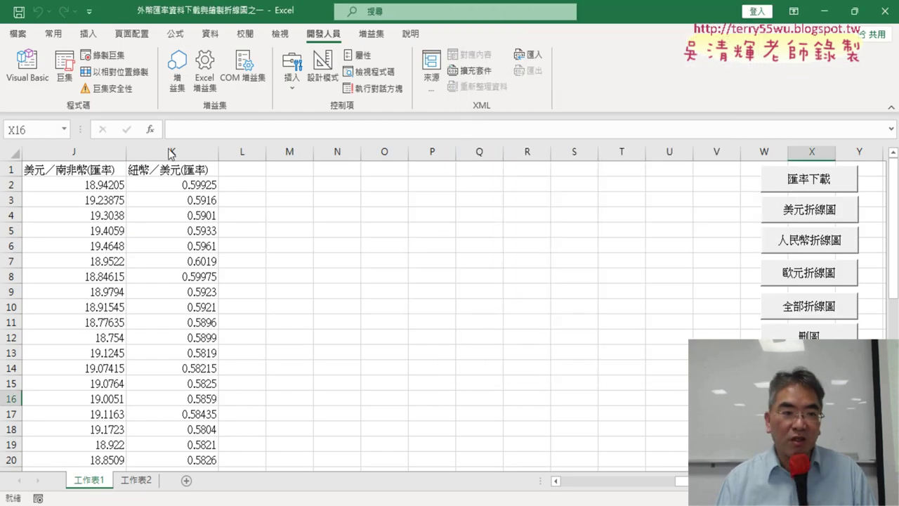
# - Reopen Visual Basic, size it beside the sheet, and step into 全部折線圖2 with F8
pyautogui.click(28, 70)
pyautogui.moveTo(587, 22); pyautogui.dragTo(144, 39)
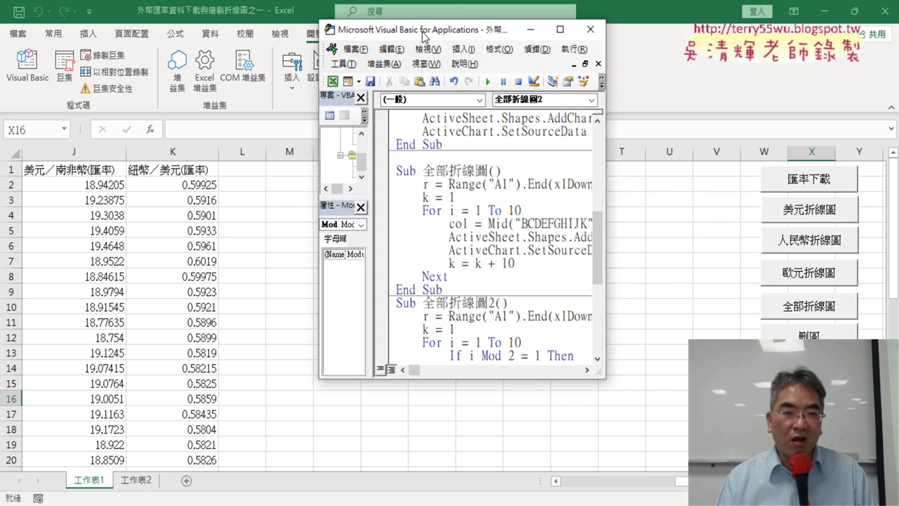
pyautogui.moveTo(246, 389); pyautogui.dragTo(255, 482)
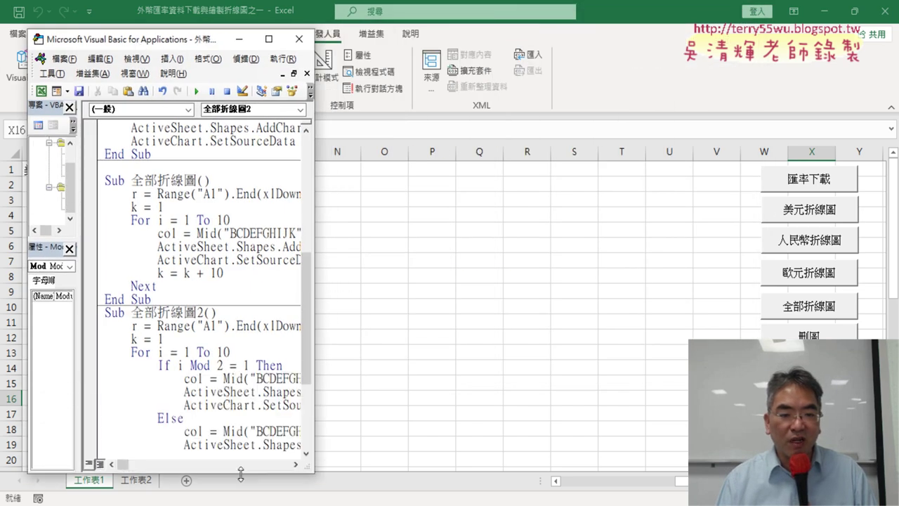
pyautogui.moveTo(315, 385); pyautogui.dragTo(322, 385)
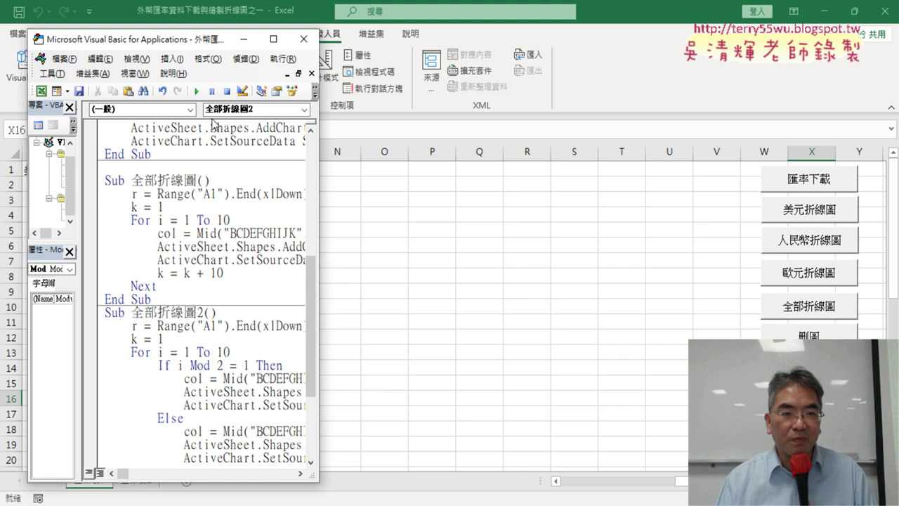
pyautogui.moveTo(196, 45); pyautogui.dragTo(152, 48)
pyautogui.scroll(-1, 181, 357)
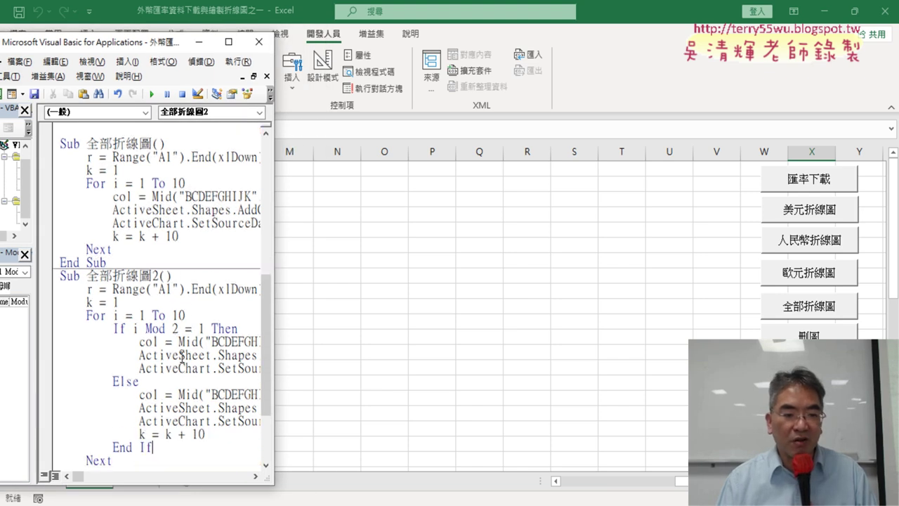
pyautogui.moveTo(274, 335); pyautogui.dragTo(289, 337)
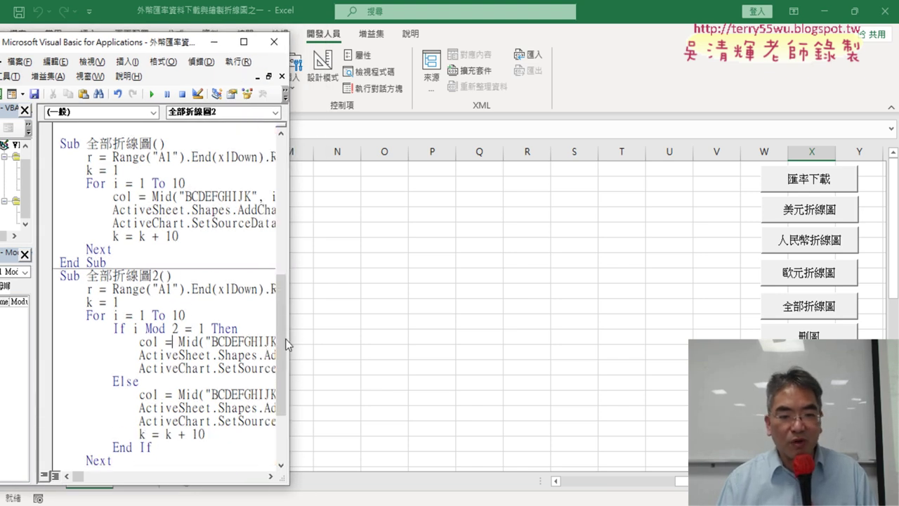
pyautogui.press('F8')
pyautogui.press('F8')
pyautogui.press('F8')
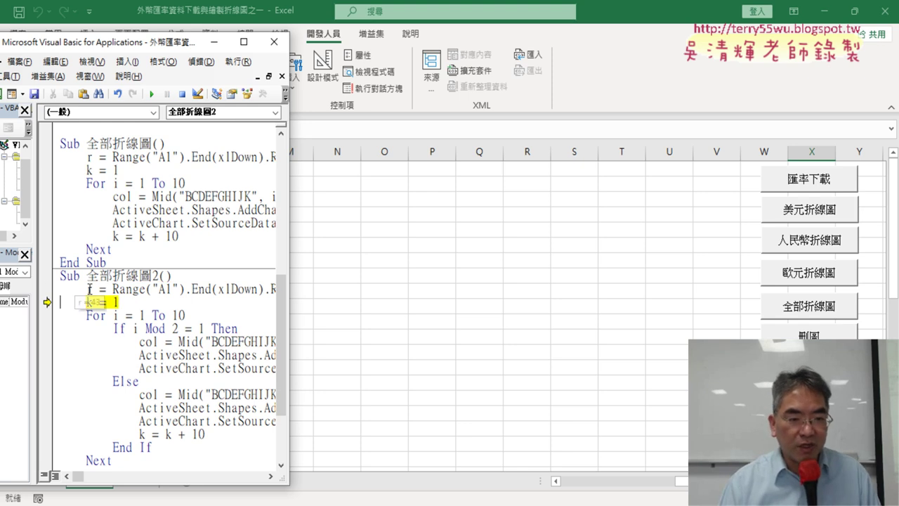
pyautogui.press('F8')
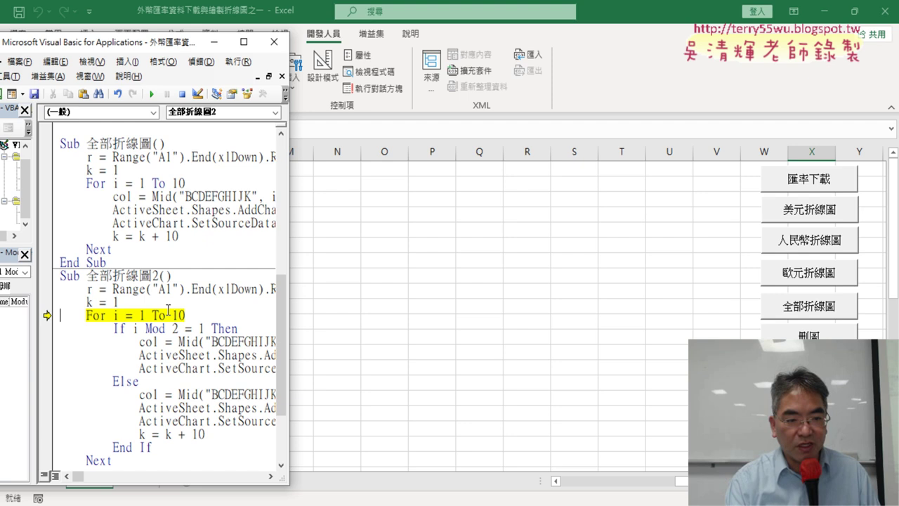
pyautogui.press('F8')
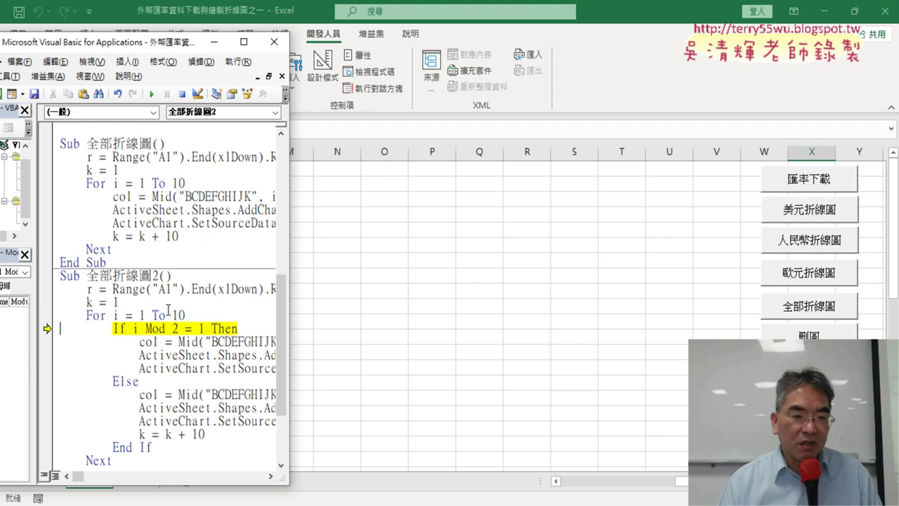
pyautogui.moveTo(116, 316)
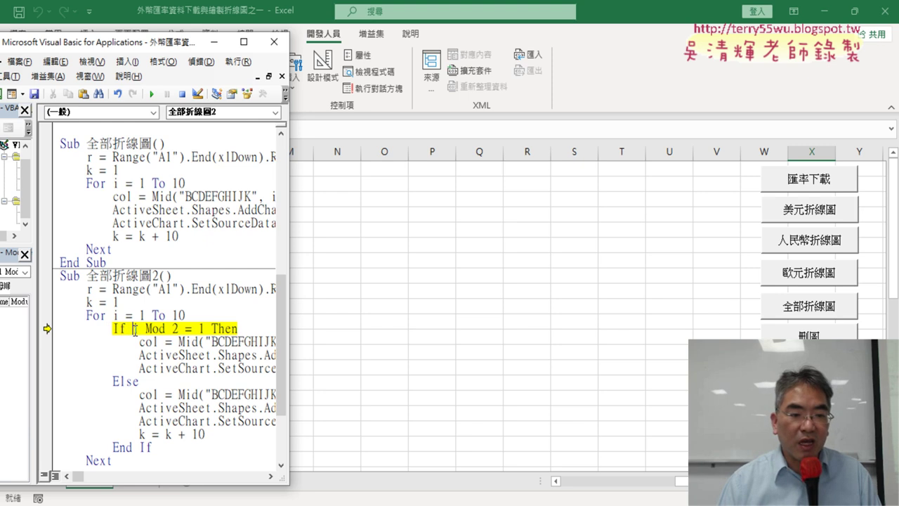
pyautogui.moveTo(167, 335)
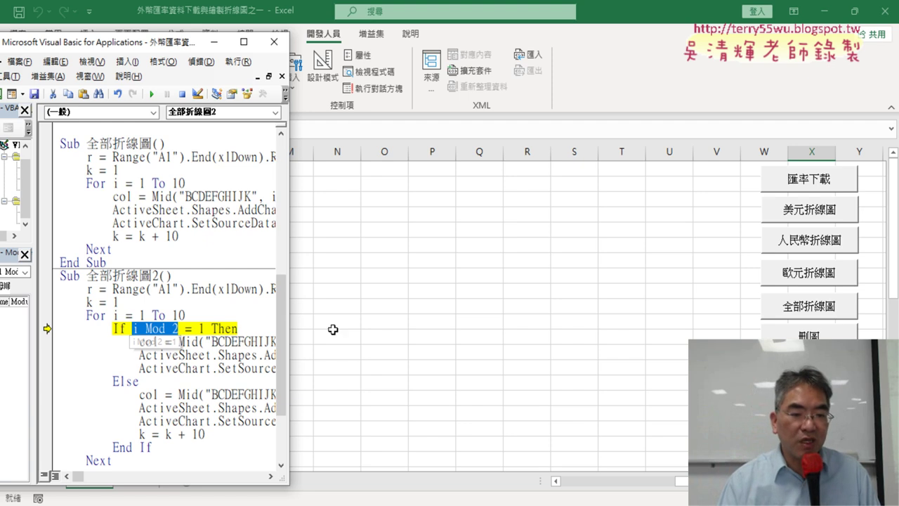
pyautogui.moveTo(204, 328); pyautogui.dragTo(173, 328)
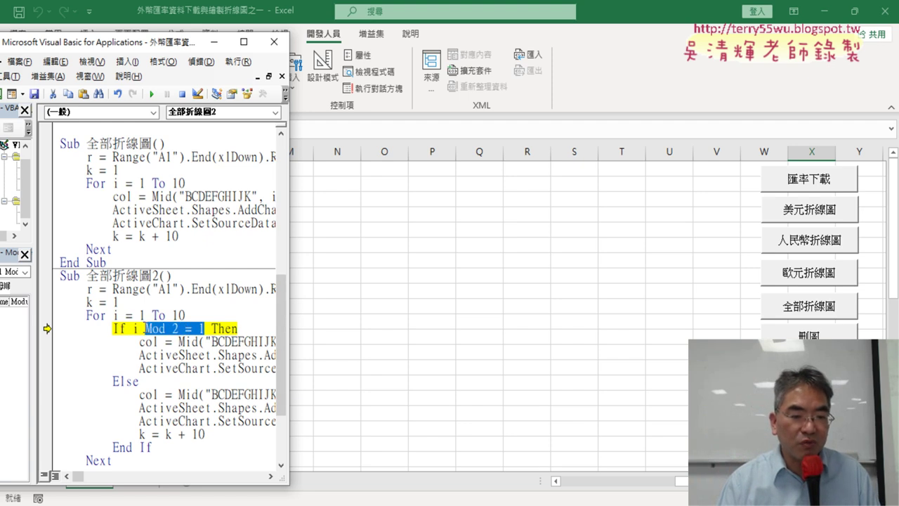
pyautogui.moveTo(156, 336)
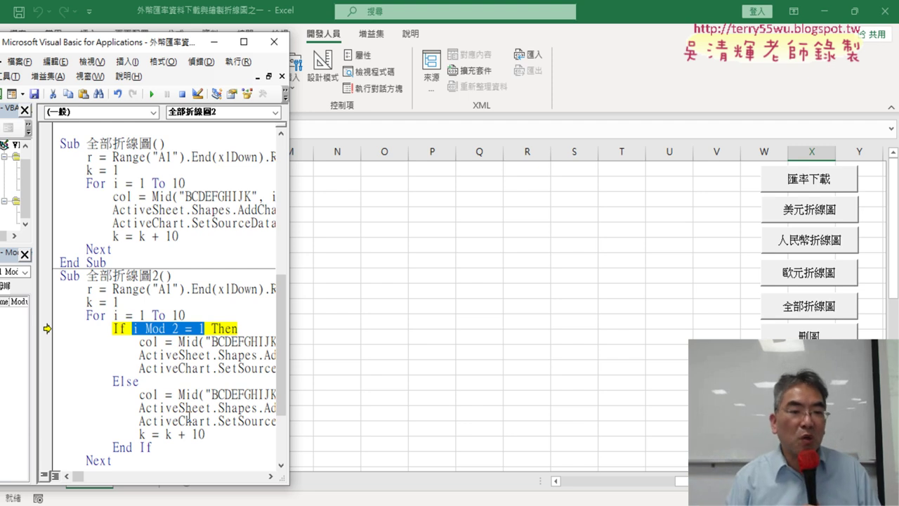
# - Step through the first loop iteration, drawing the 美元／新台幣 line chart in column M
pyautogui.click(205, 355)
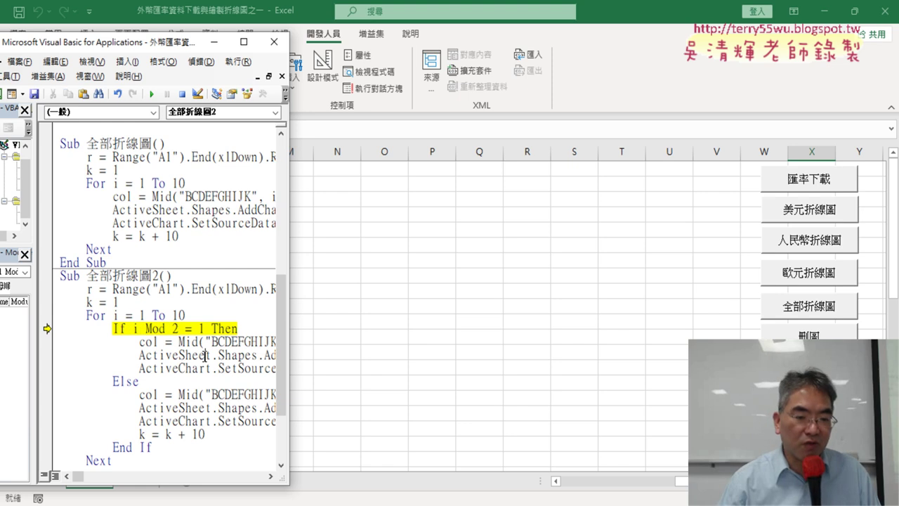
pyautogui.press('F8')
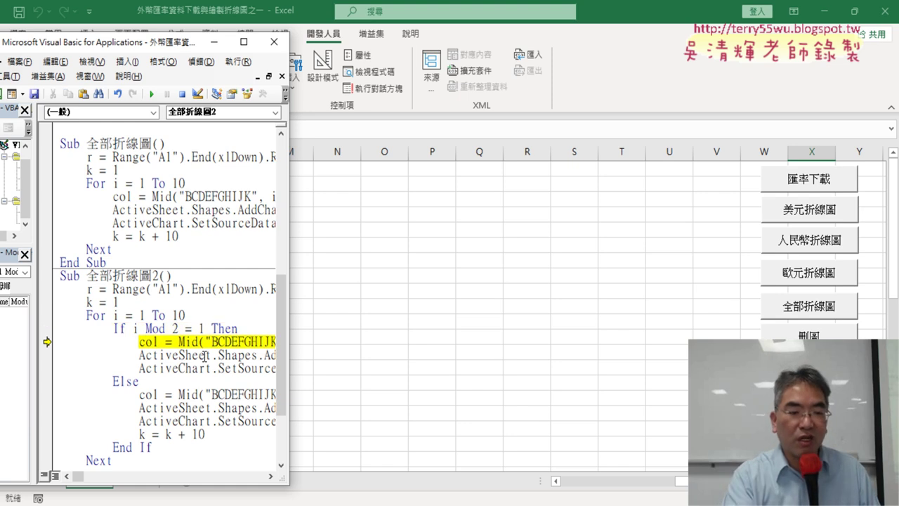
pyautogui.press('F8')
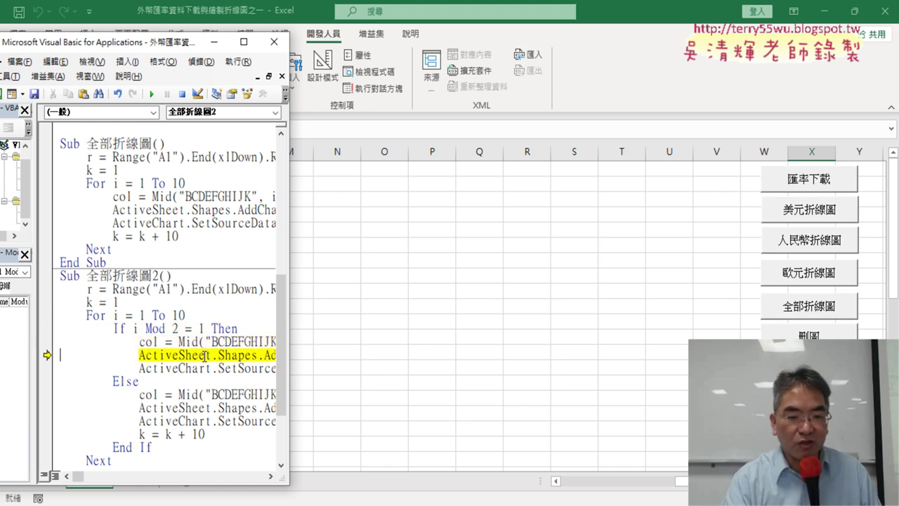
pyautogui.press('F8')
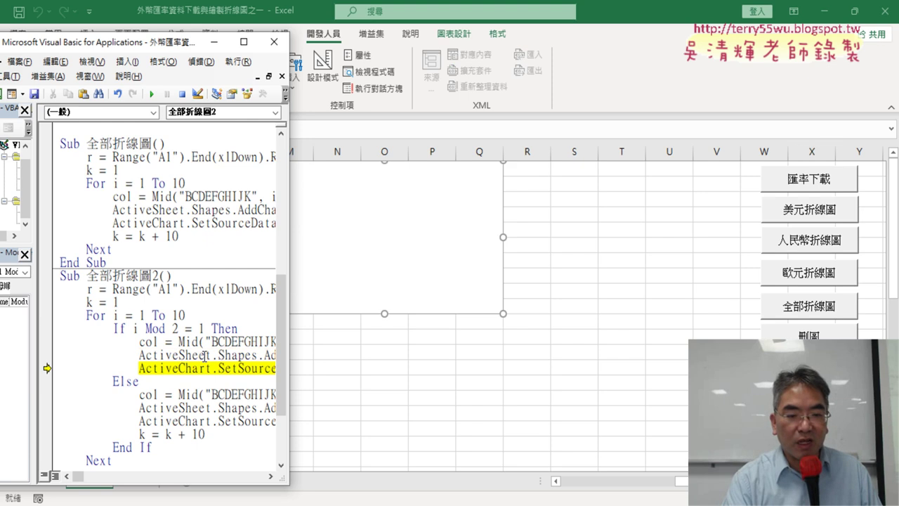
pyautogui.press('F8')
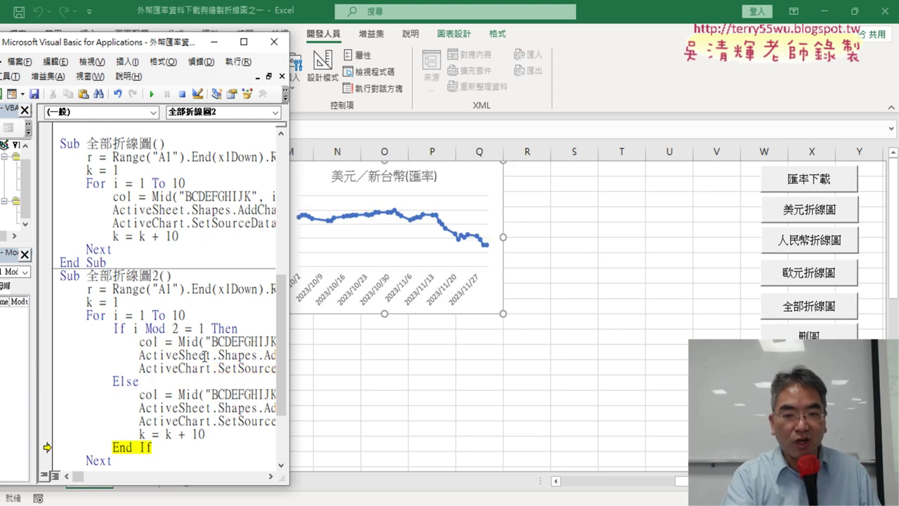
pyautogui.press('F8')
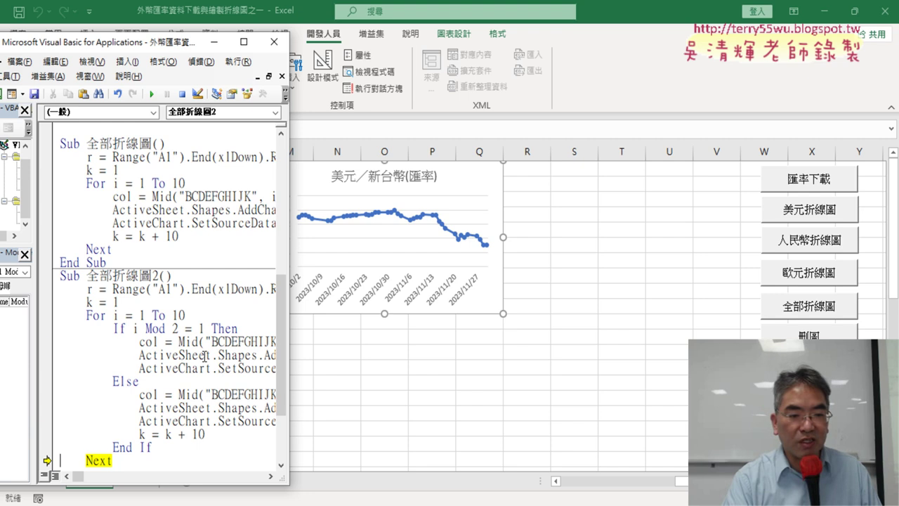
pyautogui.press('F8')
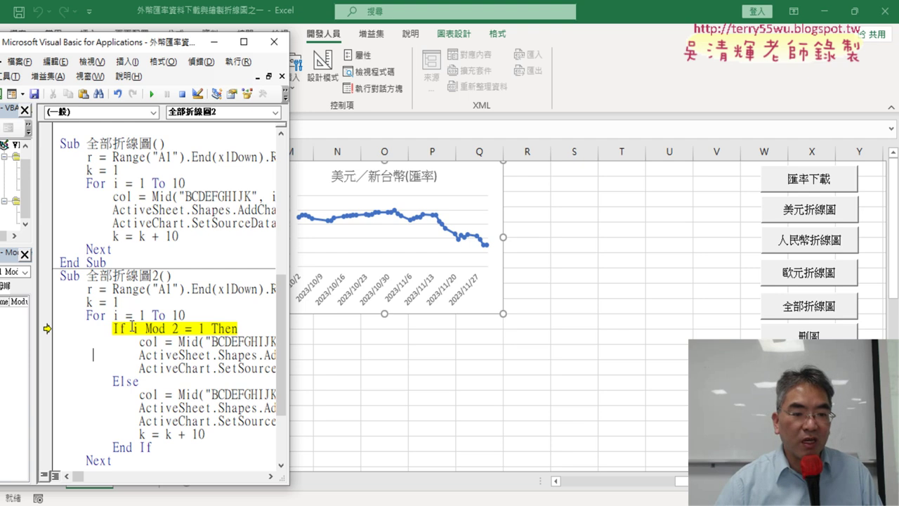
# - Check that i Mod 2 = 1 is False for the second currency, then step to Else
pyautogui.moveTo(132, 328); pyautogui.dragTo(160, 329)
pyautogui.moveTo(170, 334)
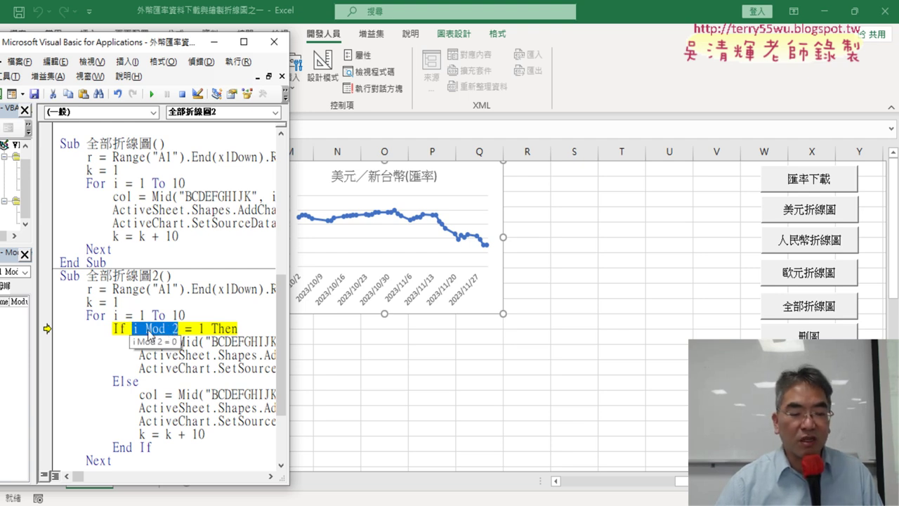
pyautogui.moveTo(205, 328); pyautogui.dragTo(159, 328)
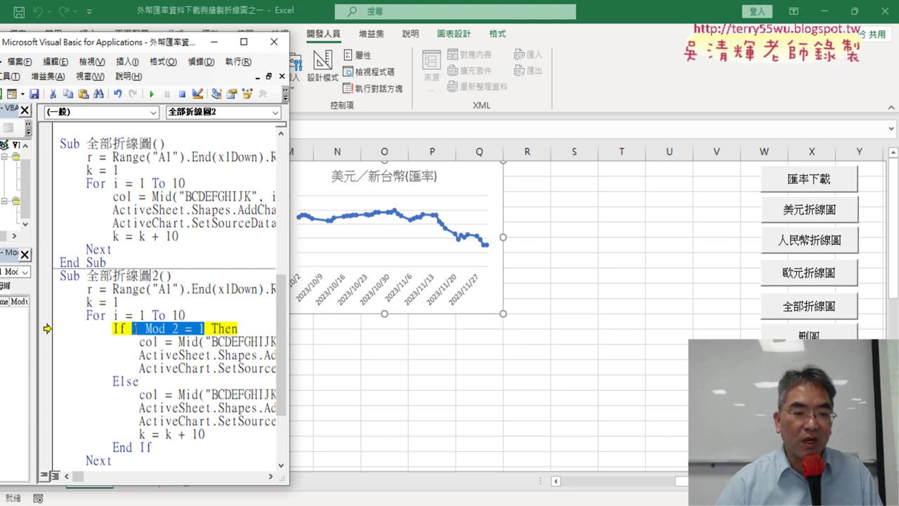
pyautogui.moveTo(156, 333)
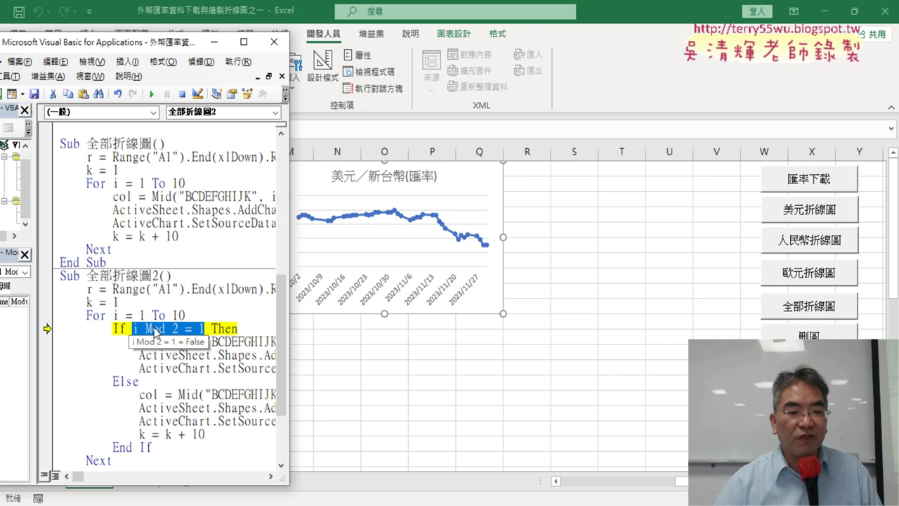
pyautogui.press('F8')
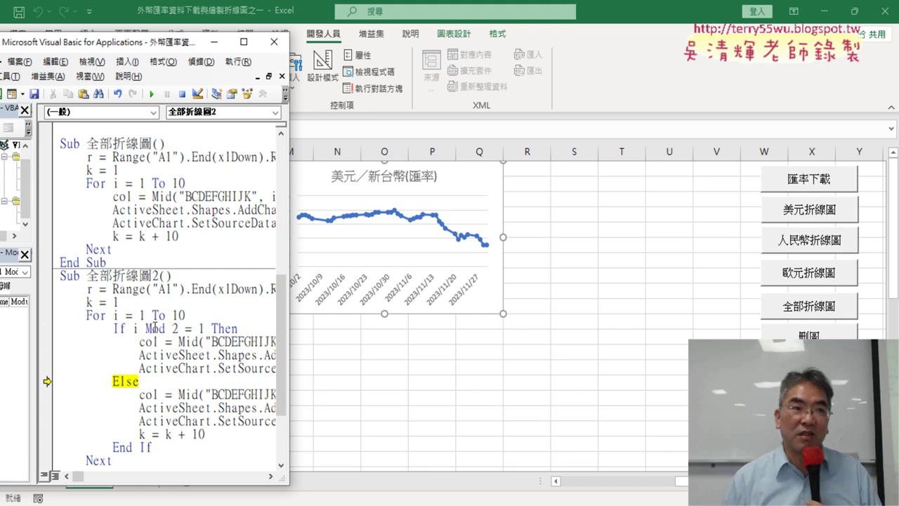
# - Step through adding the 人民幣／新台幣, 歐元／美元 and 美元／日幣 charts, then run to completion
pyautogui.press('F8')
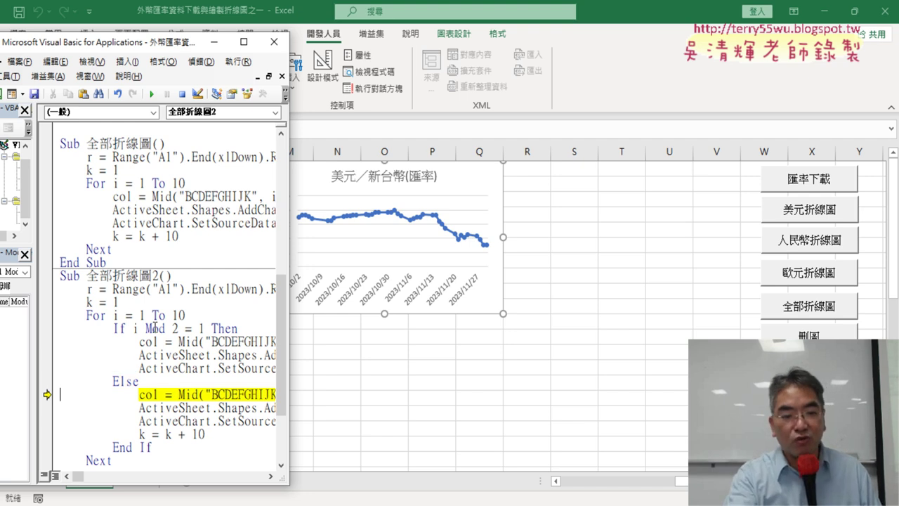
pyautogui.press('F8')
pyautogui.press('F8')
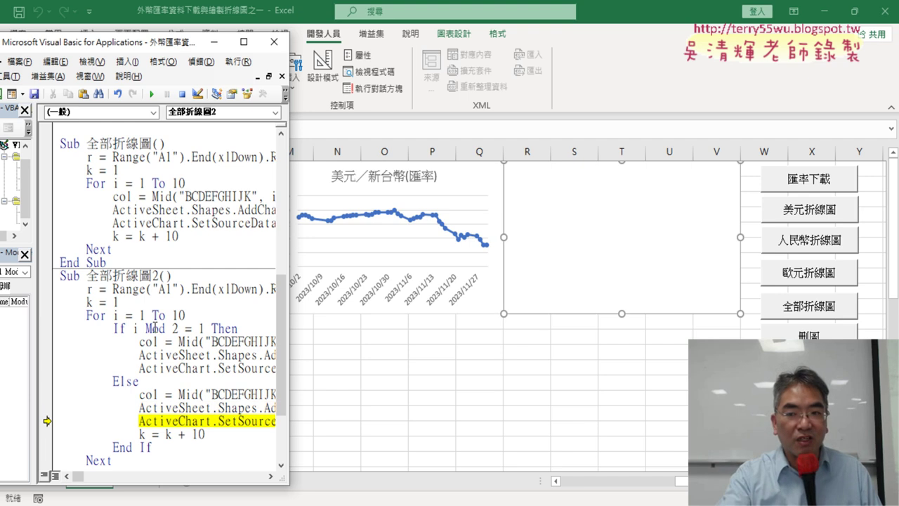
pyautogui.press('F8')
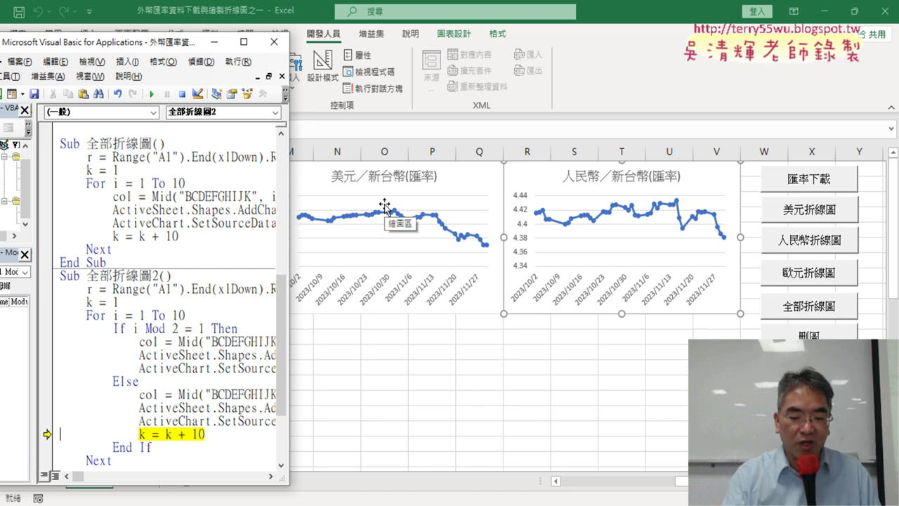
pyautogui.press('F8')
pyautogui.press('F8')
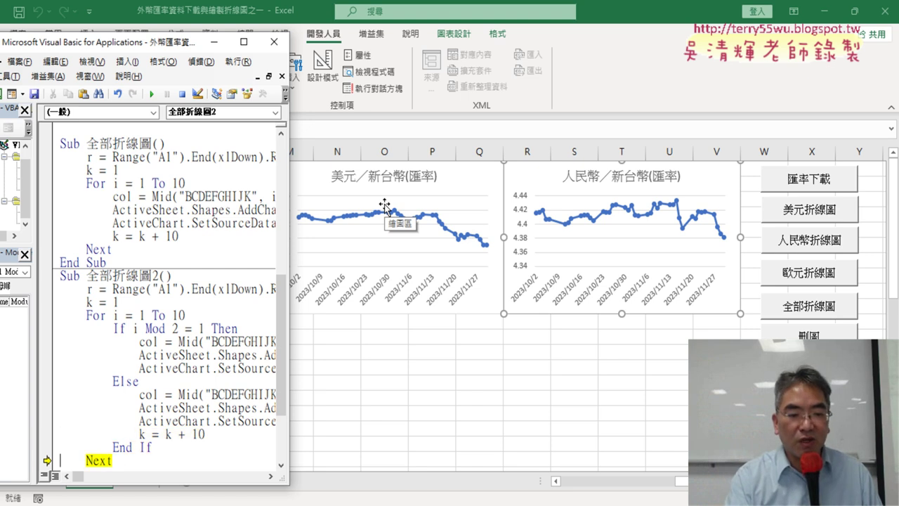
pyautogui.press('F8')
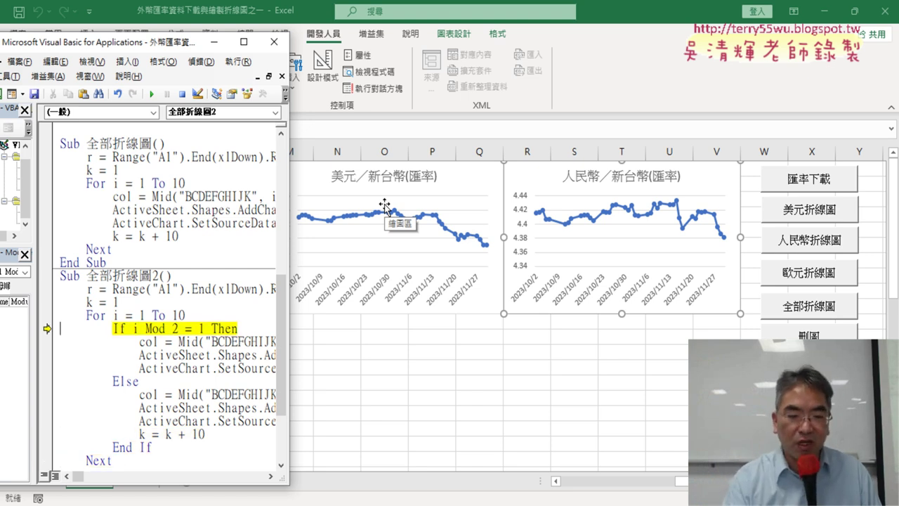
pyautogui.press('F8')
pyautogui.press('F8')
pyautogui.press('F8')
pyautogui.press('F8')
pyautogui.press('F8')
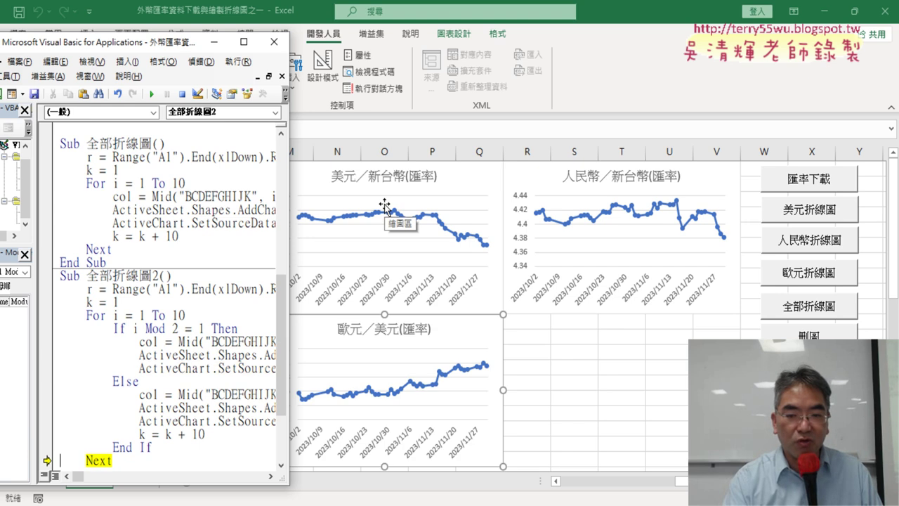
pyautogui.press('F8')
pyautogui.press('F8')
pyautogui.press('F8')
pyautogui.press('F8')
pyautogui.press('F8')
pyautogui.press('F8')
pyautogui.press('F8')
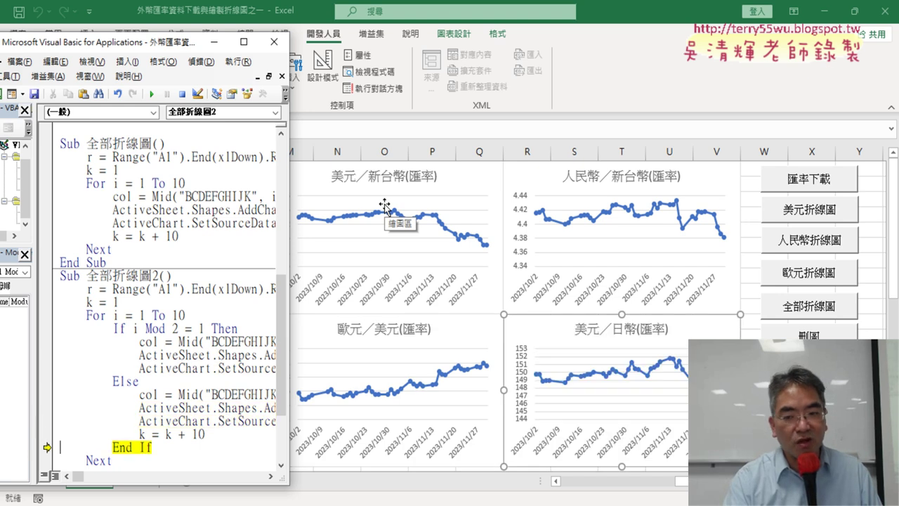
pyautogui.press('F8')
pyautogui.press('F8')
pyautogui.press('F8')
pyautogui.press('F8')
pyautogui.press('F8')
pyautogui.press('F8')
pyautogui.press('F8')
pyautogui.press('F8')
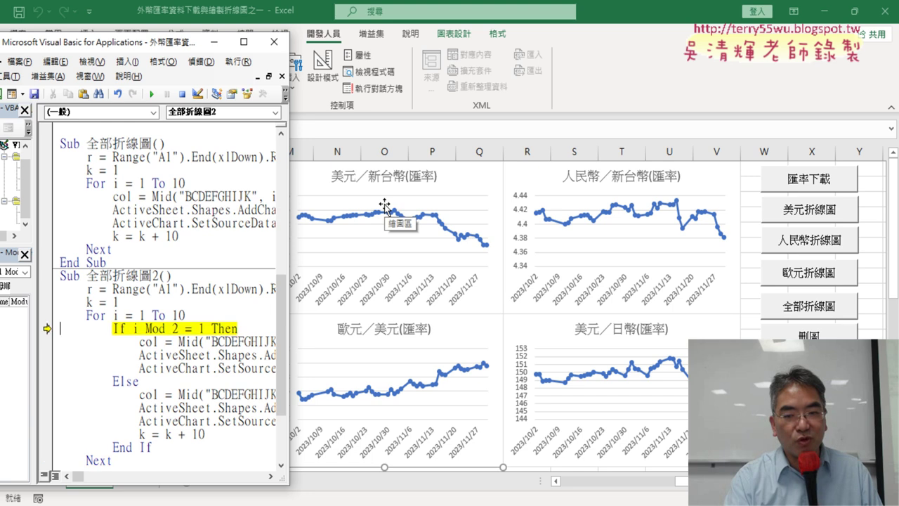
pyautogui.press('F8')
pyautogui.press('F8')
pyautogui.press('F8')
pyautogui.press('F8')
pyautogui.press('F8')
pyautogui.press('F8')
pyautogui.press('F8')
pyautogui.press('F8')
pyautogui.press('F8')
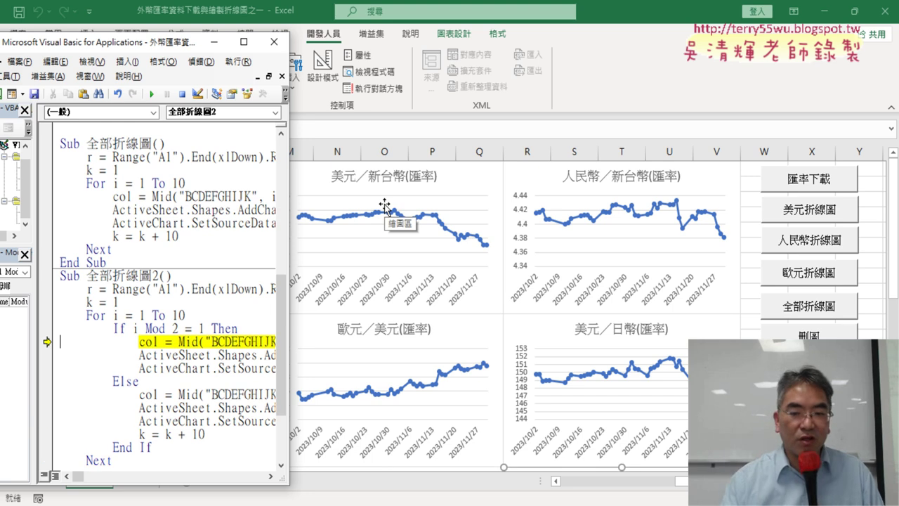
pyautogui.click(153, 94)
pyautogui.hotkey('alt', 'F11')
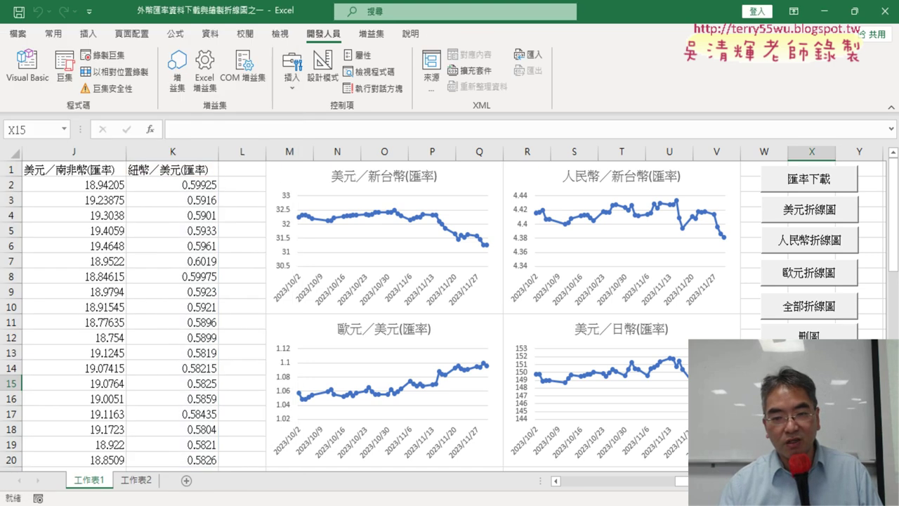
pyautogui.scroll(-4, 450, 317)
pyautogui.scroll(-4, 449, 316)
pyautogui.scroll(-1, 450, 316)
pyautogui.scroll(-2, 450, 316)
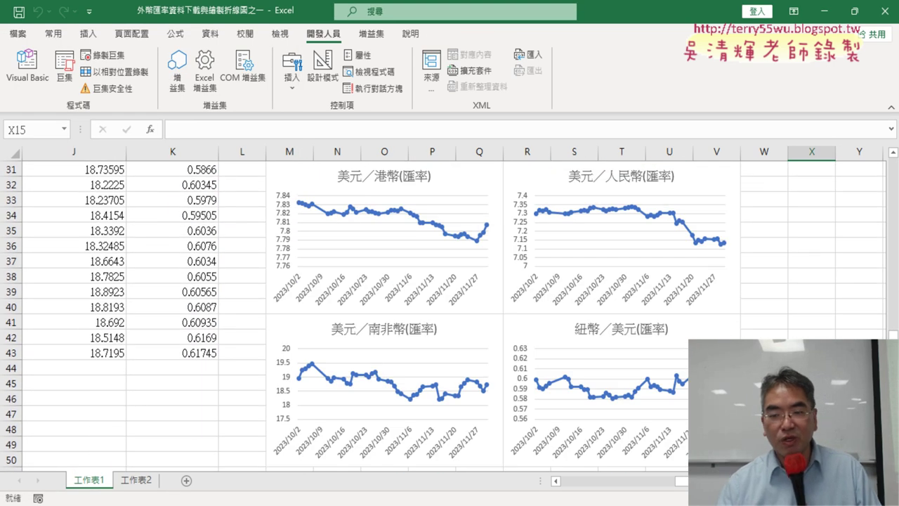
pyautogui.scroll(2, 450, 316)
pyautogui.scroll(4, 449, 316)
pyautogui.scroll(4, 450, 316)
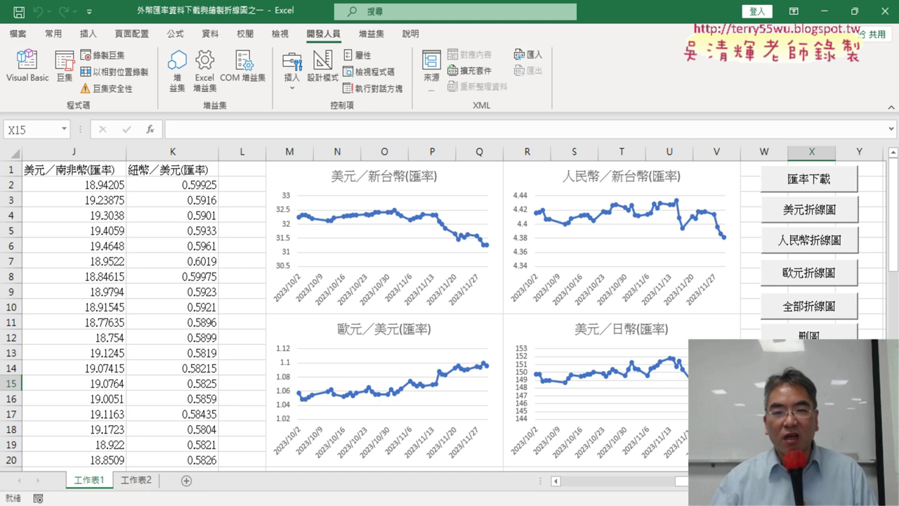
# - Delete all charts and reopen the VBA editor widened to show full code lines
pyautogui.click(810, 336)
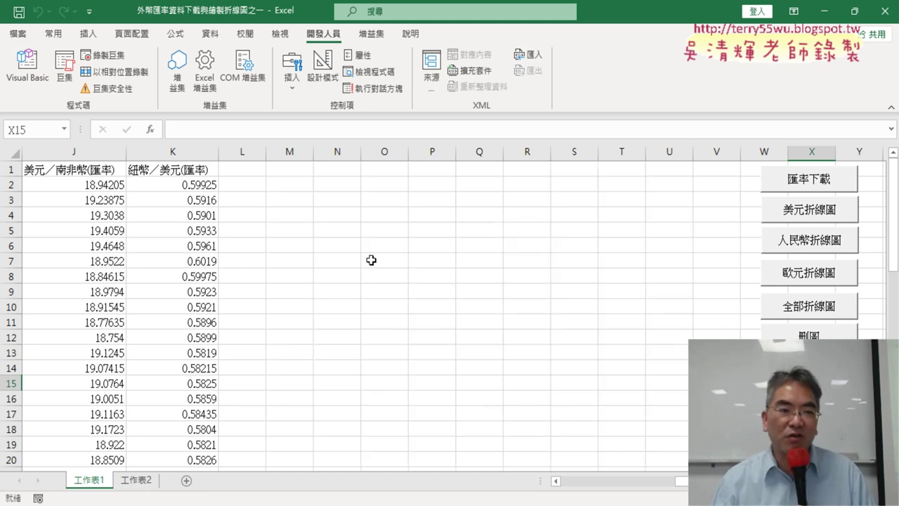
pyautogui.click(26, 65)
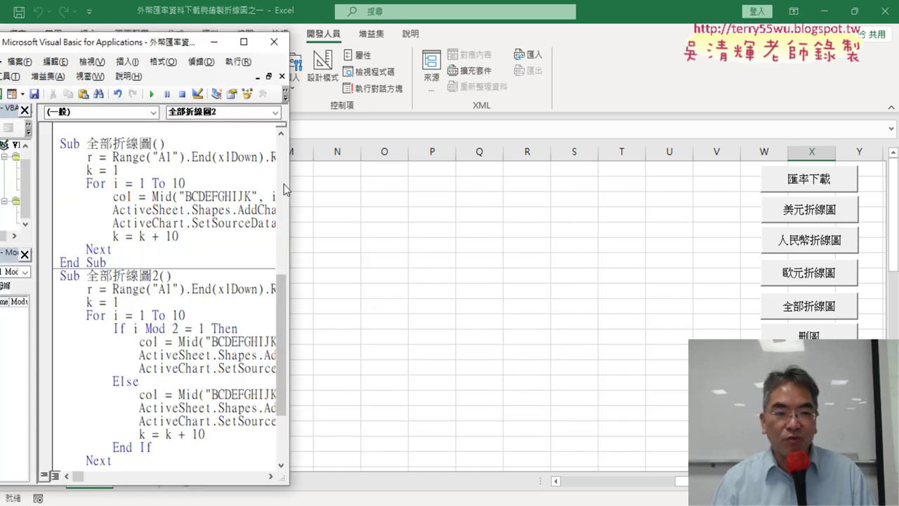
pyautogui.moveTo(291, 185); pyautogui.dragTo(794, 211)
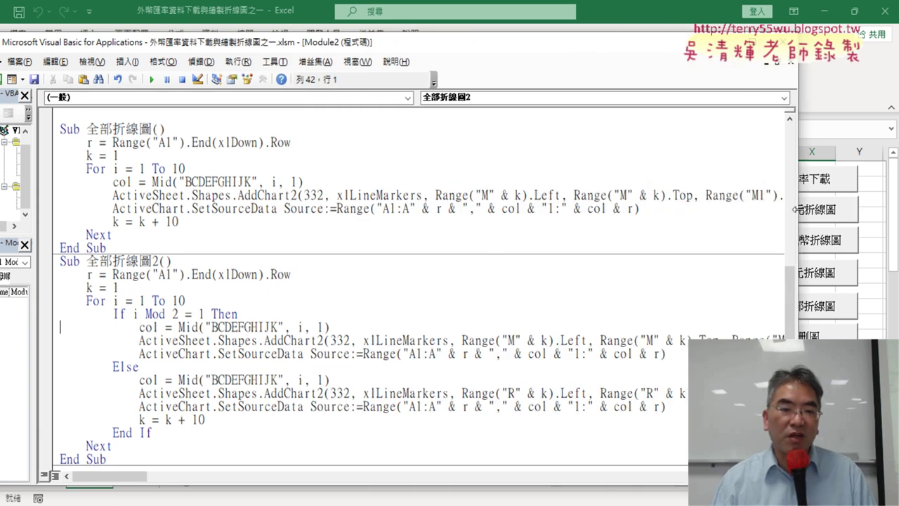
pyautogui.moveTo(802, 250); pyautogui.dragTo(882, 254)
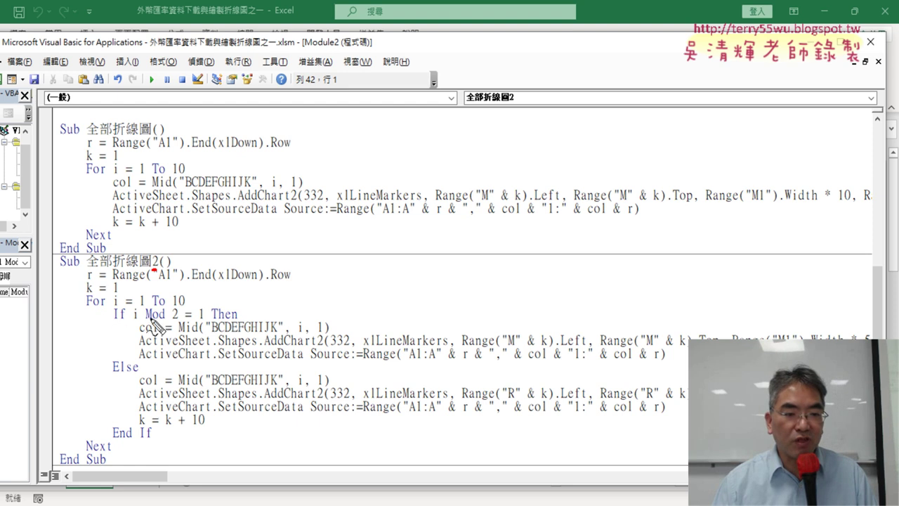
# - Annotate the If i Mod 2 = 1 Then, Else and End If lines of the loop
pyautogui.moveTo(112, 323)
pyautogui.mouseDown()
pyautogui.moveTo(246, 327)
pyautogui.moveTo(99, 329)
pyautogui.moveTo(212, 324)
pyautogui.mouseUp()
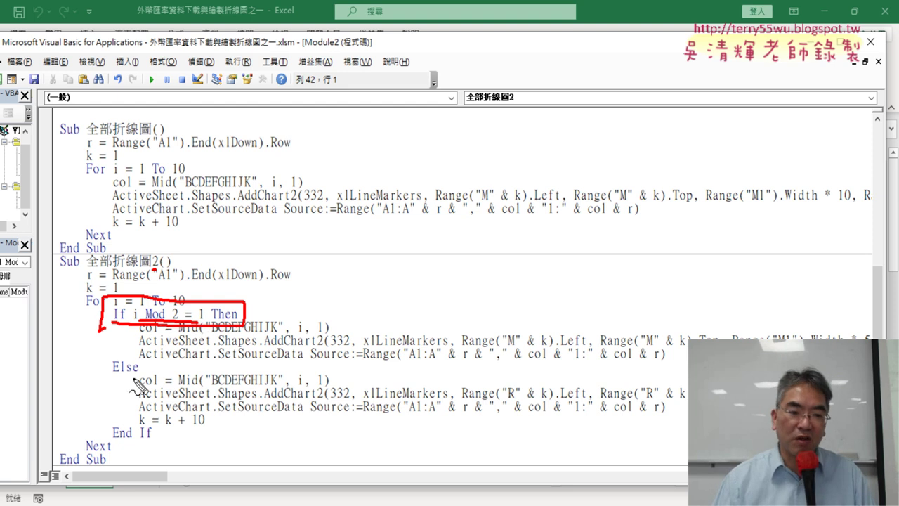
pyautogui.moveTo(107, 366); pyautogui.dragTo(143, 364)
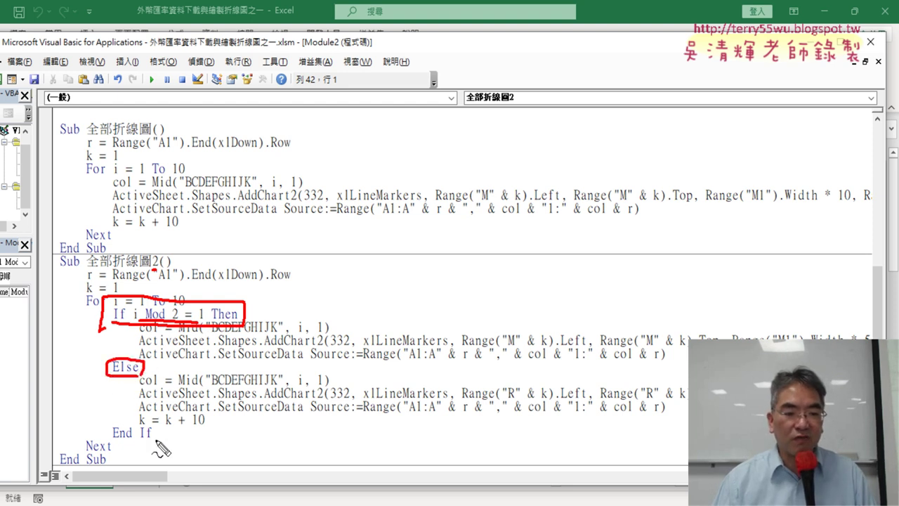
pyautogui.moveTo(160, 447); pyautogui.dragTo(168, 434)
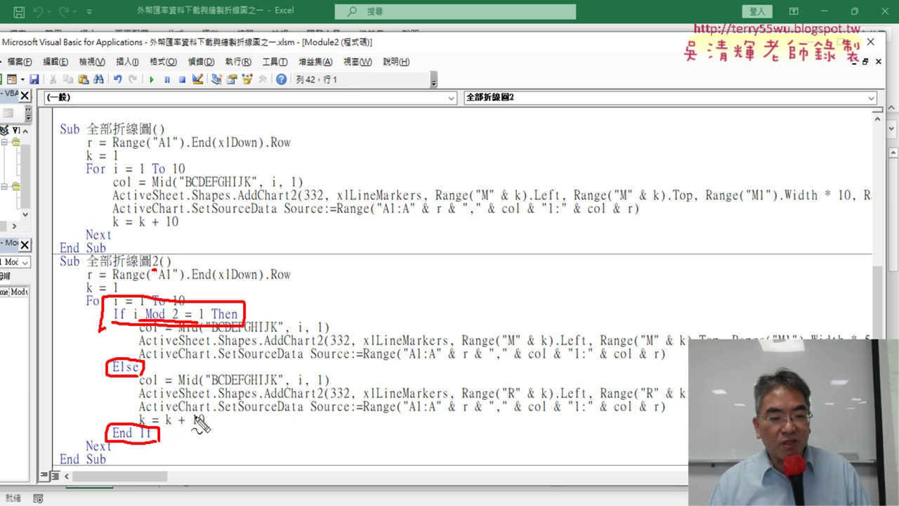
pyautogui.moveTo(224, 427)
pyautogui.mouseDown()
pyautogui.moveTo(156, 379)
pyautogui.moveTo(211, 430)
pyautogui.mouseUp()
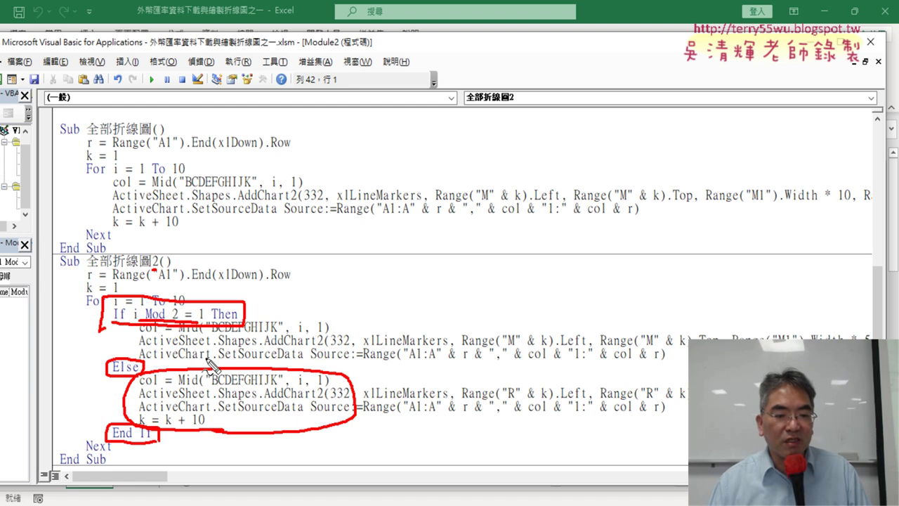
pyautogui.moveTo(210, 364); pyautogui.dragTo(343, 368)
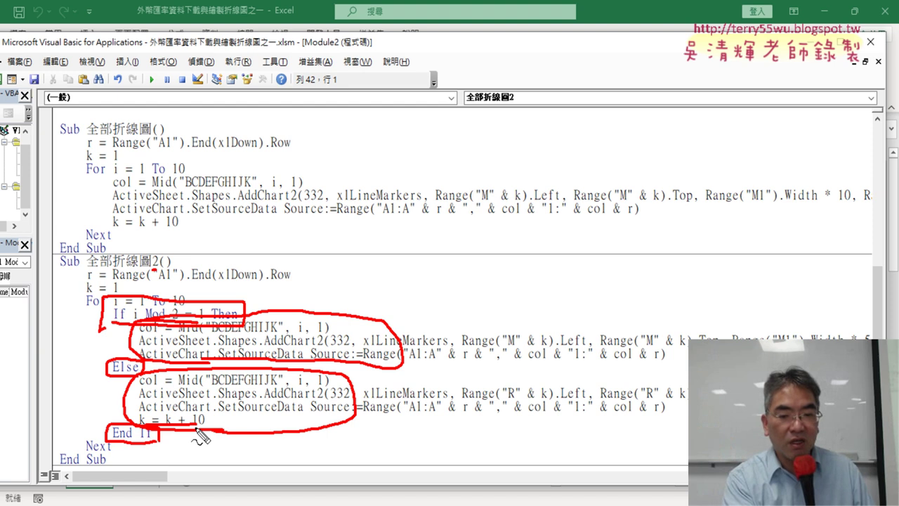
pyautogui.press('Escape')
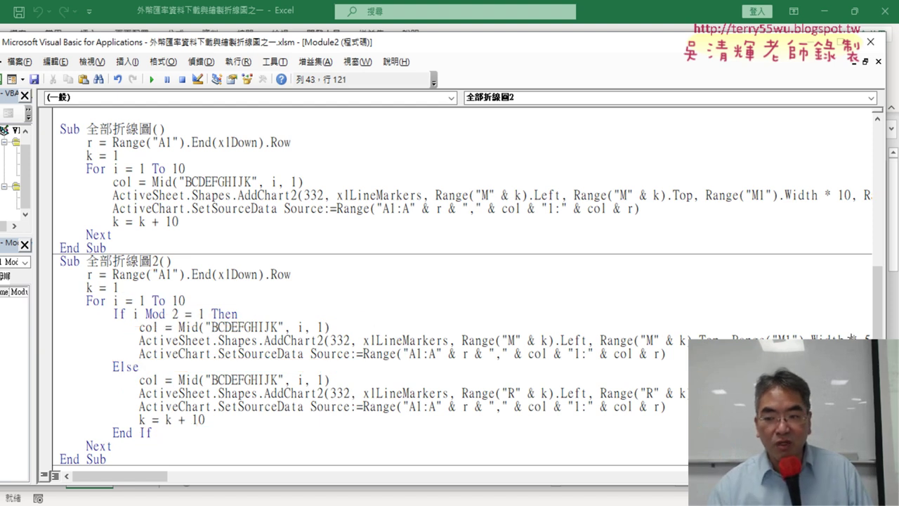
# - Highlight both "R" column references and narrow the editor to reveal the worksheet buttons
pyautogui.moveTo(520, 393); pyautogui.dragTo(509, 392)
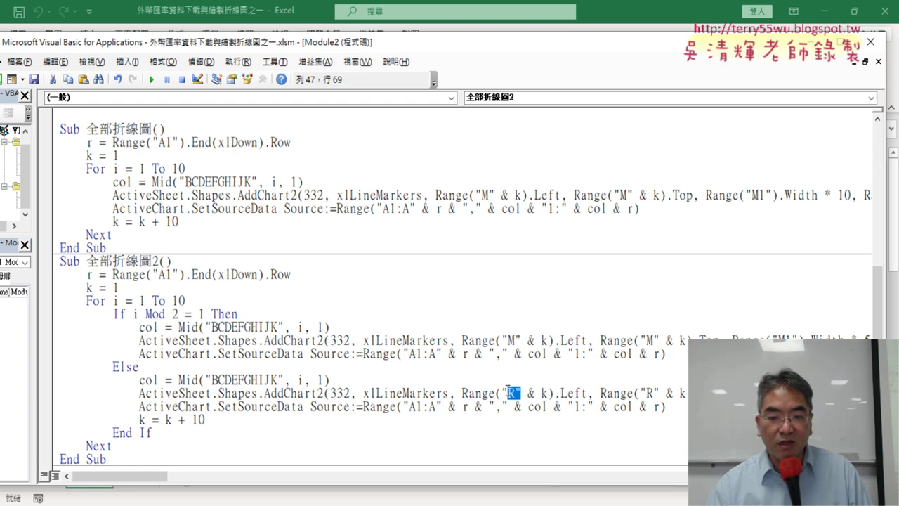
pyautogui.moveTo(661, 392); pyautogui.dragTo(642, 395)
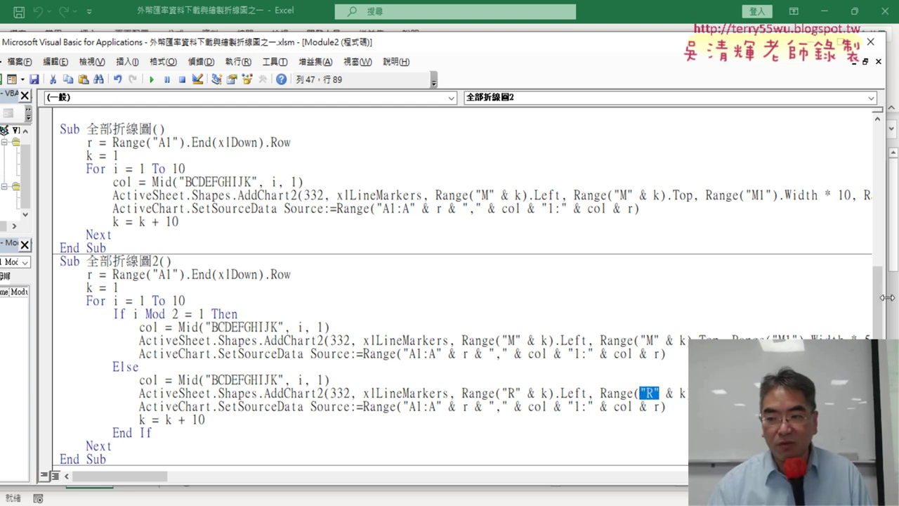
pyautogui.moveTo(888, 298); pyautogui.dragTo(659, 298)
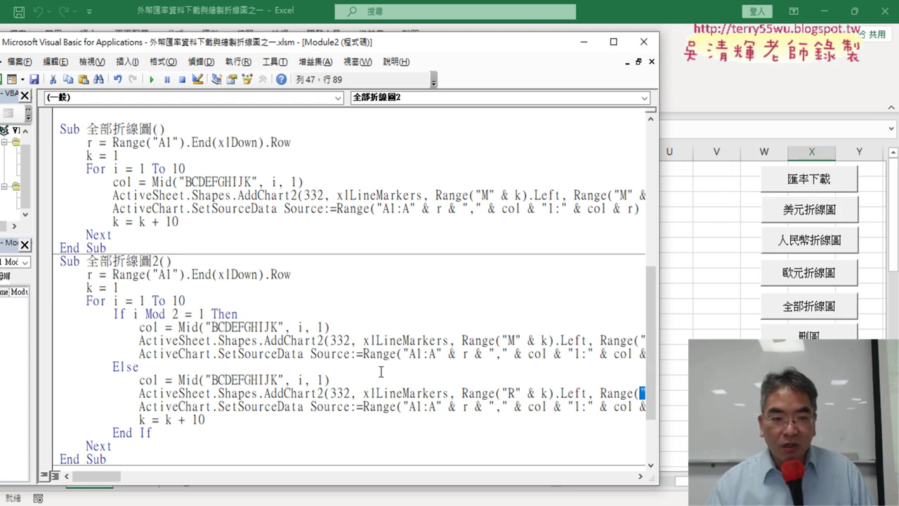
pyautogui.scroll(-2, 381, 372)
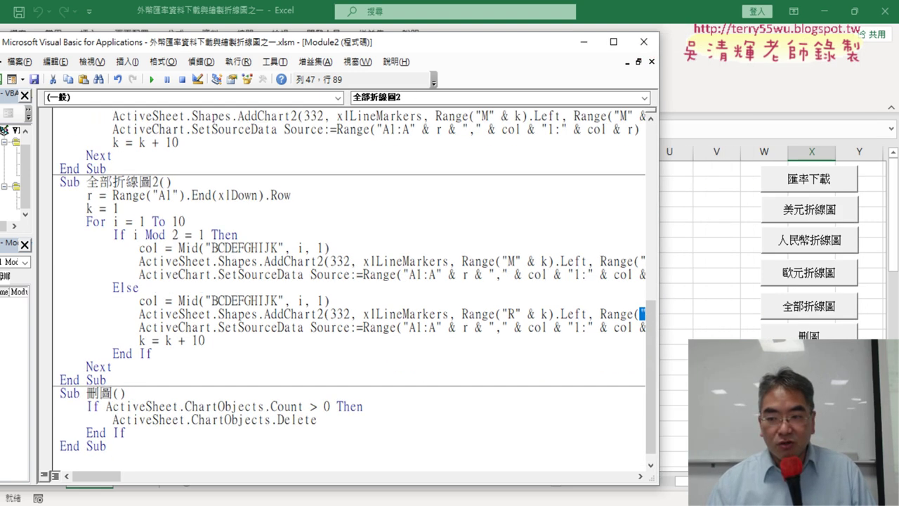
# - Assign 人民幣折線圖2 to the 全部折線圖 button and test-run it
pyautogui.rightClick(802, 304)
pyautogui.press('Escape')
pyautogui.click(766, 353)
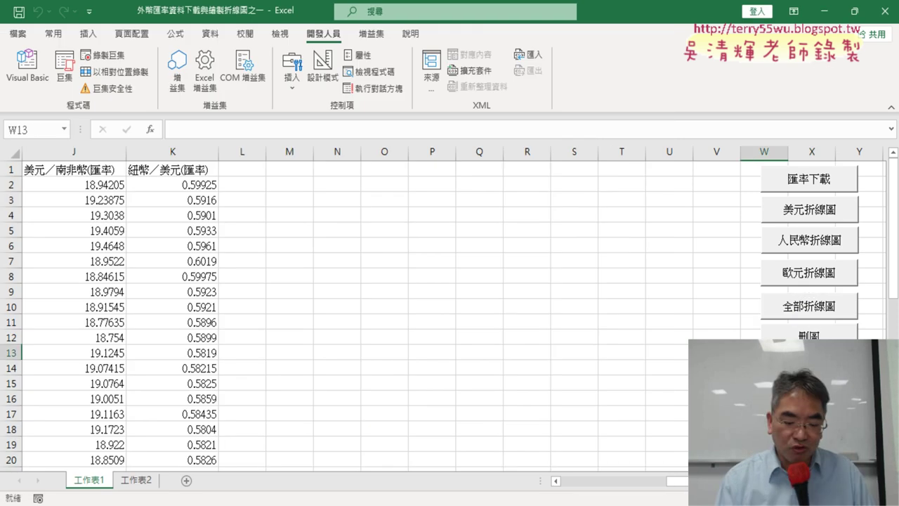
pyautogui.keyDown('ctrl'); pyautogui.click(809, 336); pyautogui.keyUp('ctrl')
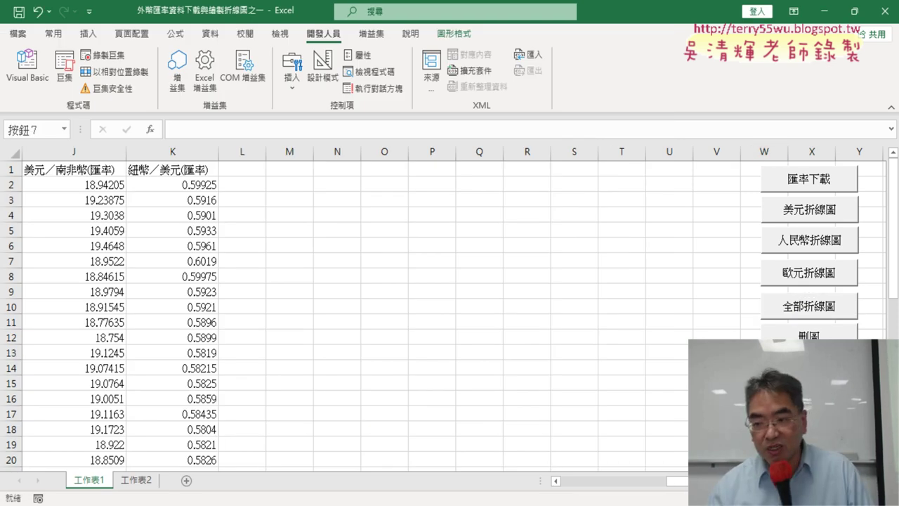
pyautogui.rightClick(819, 338)
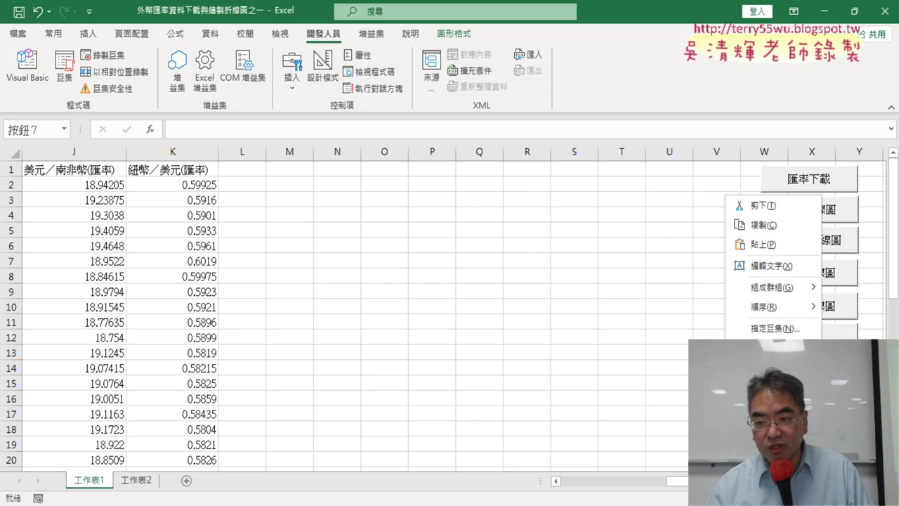
pyautogui.click(788, 330)
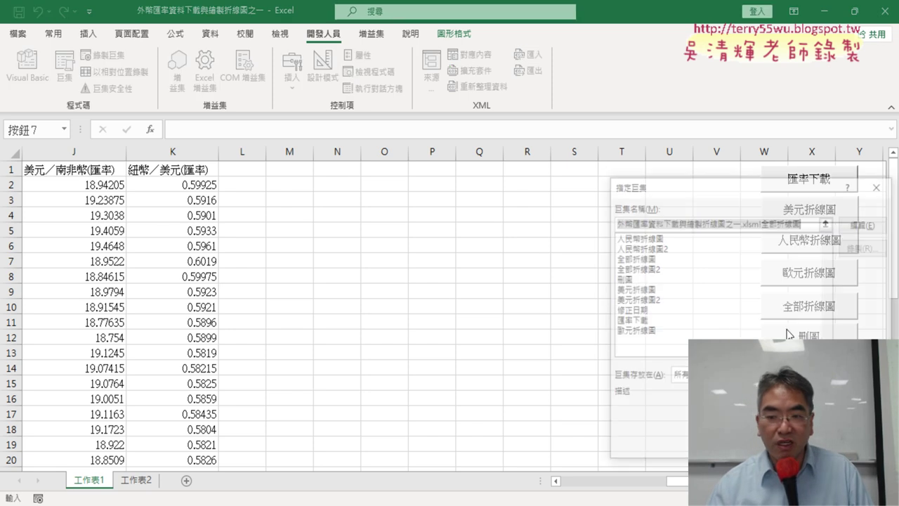
pyautogui.click(660, 248)
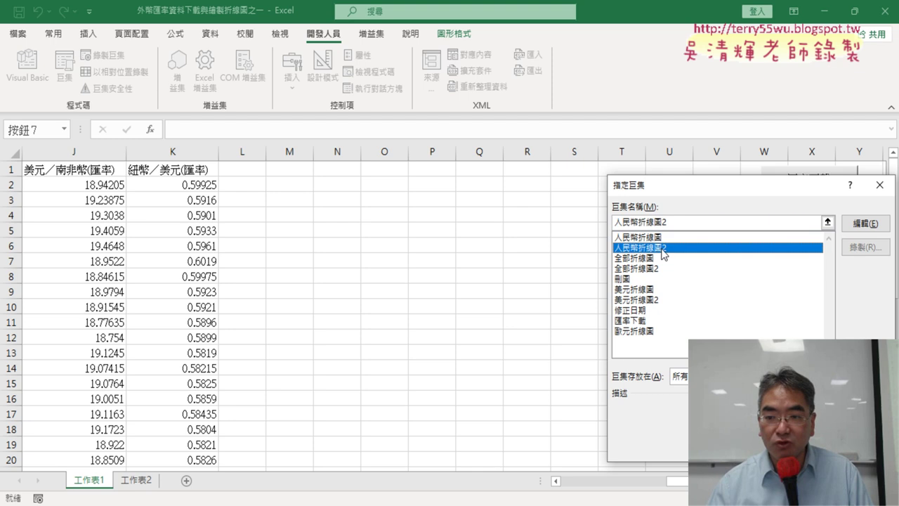
pyautogui.rightClick(643, 223)
pyautogui.click(666, 251)
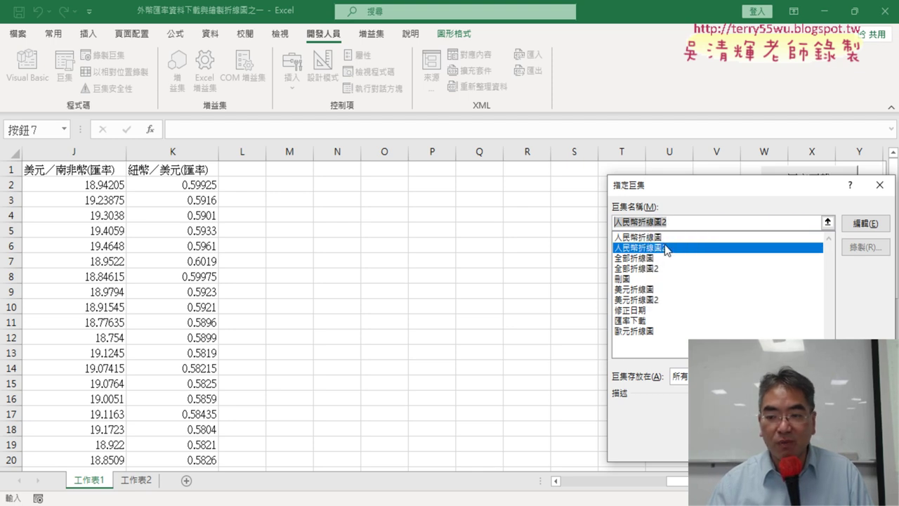
pyautogui.press('Escape')
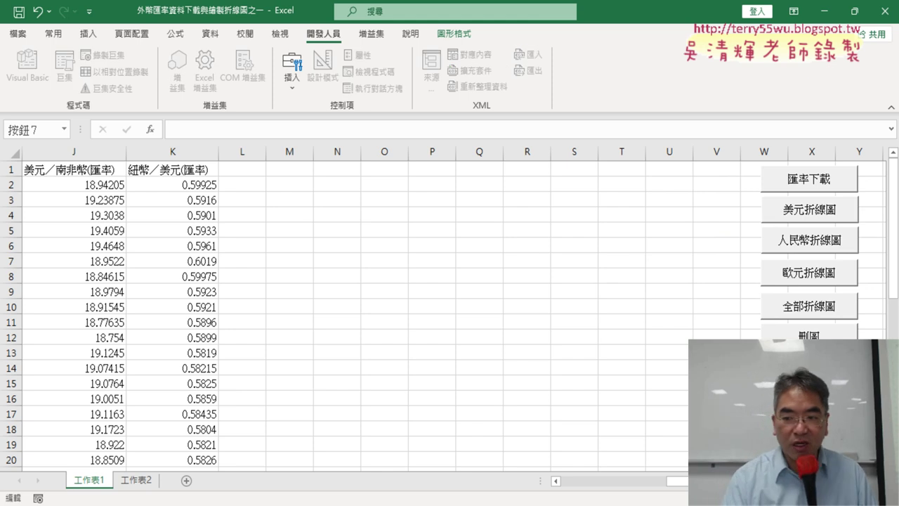
pyautogui.click(812, 414)
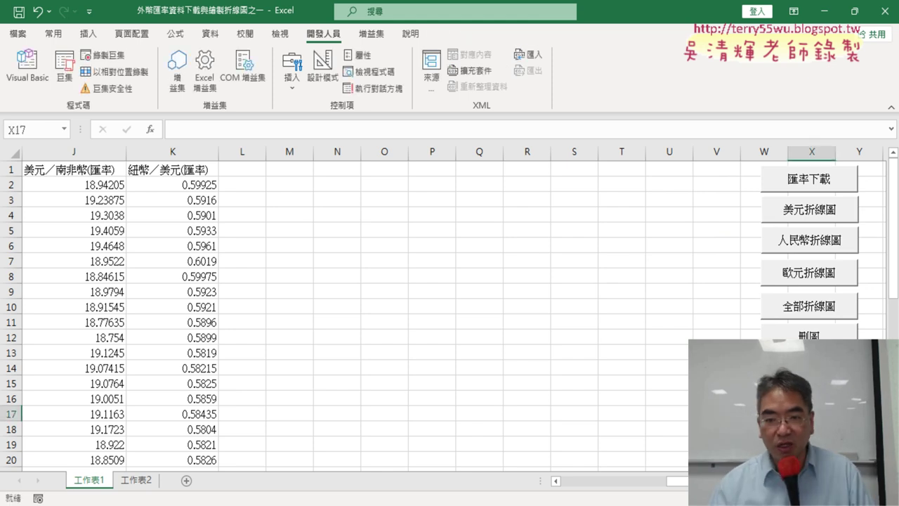
pyautogui.click(809, 240)
# - Reassign the button to 全部折線圖2, clear the charts, and redraw them two per row
pyautogui.rightClick(727, 208)
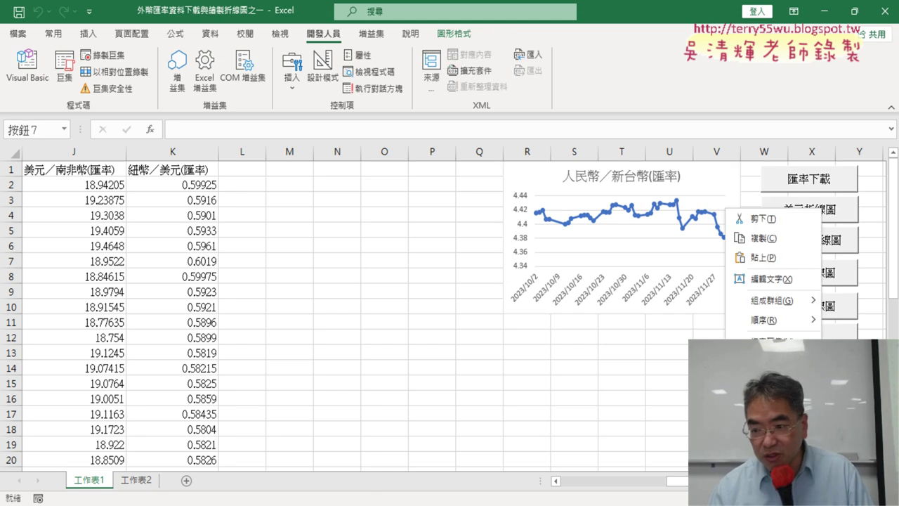
pyautogui.click(725, 338)
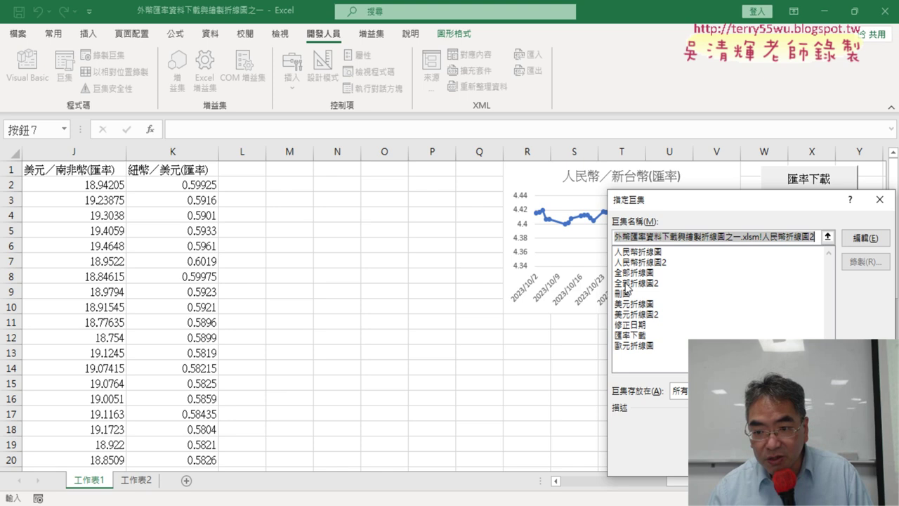
pyautogui.click(626, 283)
pyautogui.press('Return')
pyautogui.click(860, 414)
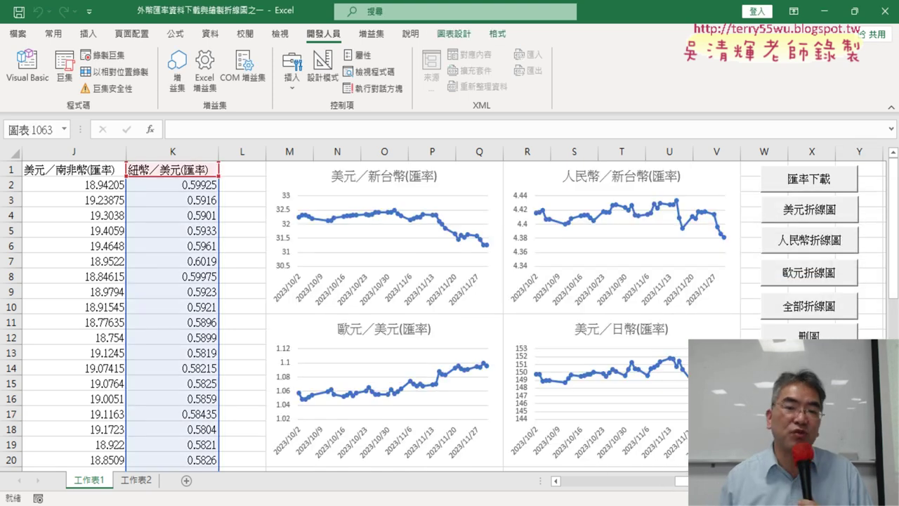
pyautogui.click(808, 335)
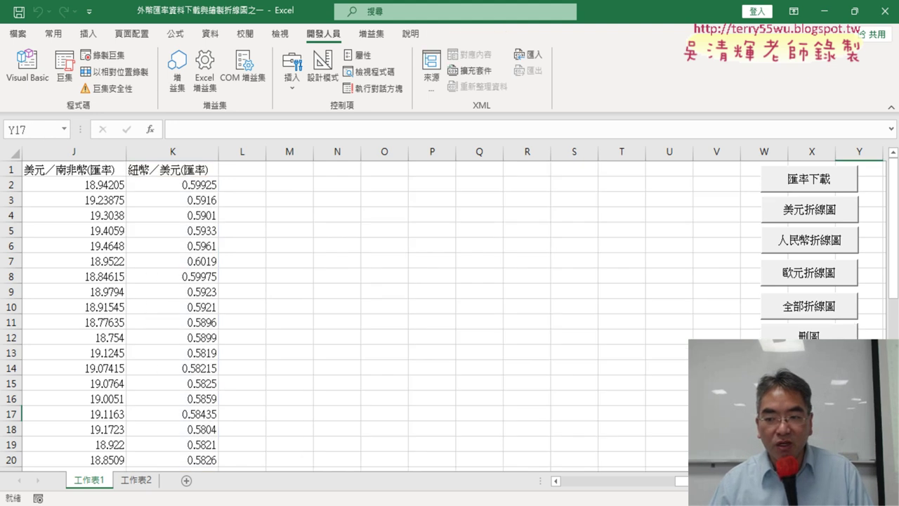
pyautogui.click(815, 306)
# - Clear the drawn exchange-rate charts again with the 刪圖 button
pyautogui.click(810, 335)
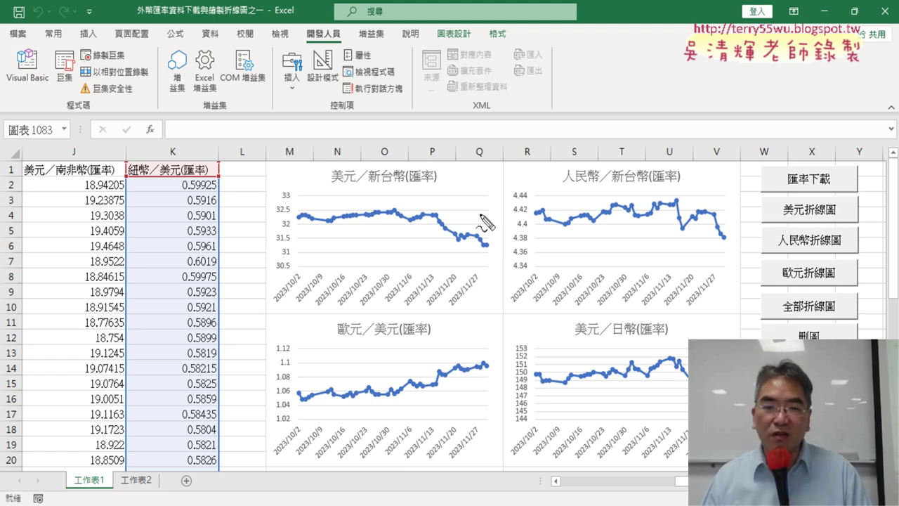
pyautogui.moveTo(410, 159); pyautogui.dragTo(412, 197)
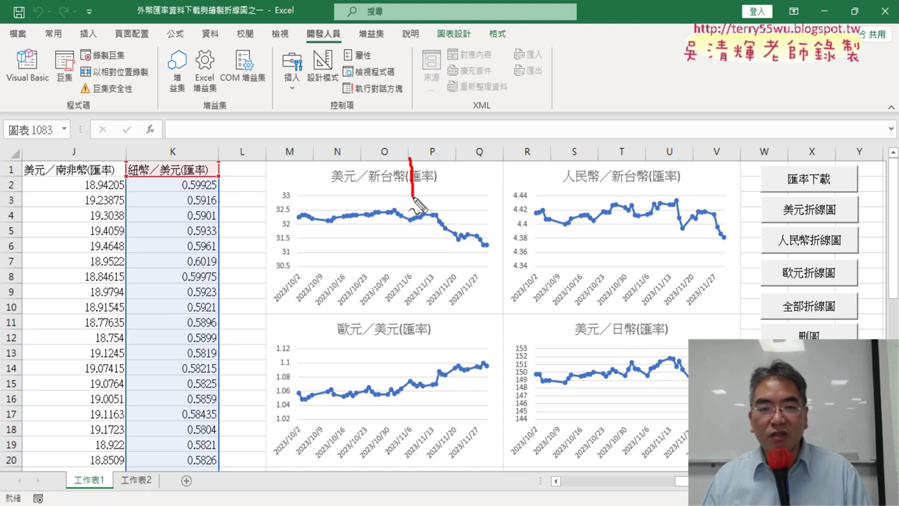
pyautogui.moveTo(267, 157); pyautogui.dragTo(266, 186)
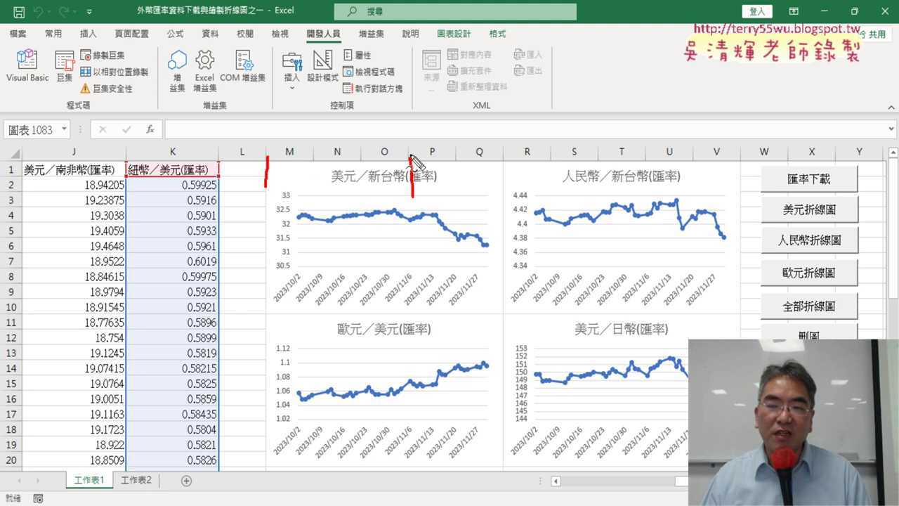
pyautogui.moveTo(551, 156); pyautogui.dragTo(554, 177)
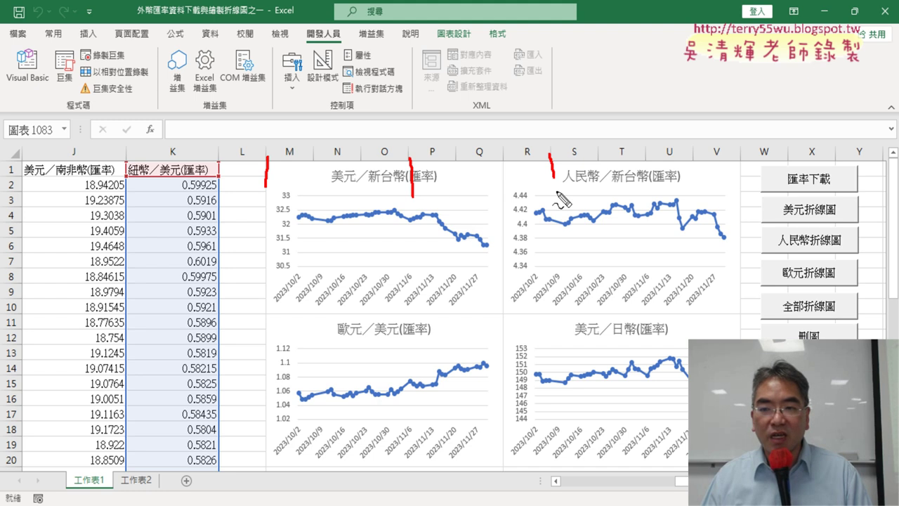
pyautogui.moveTo(694, 157); pyautogui.dragTo(698, 193)
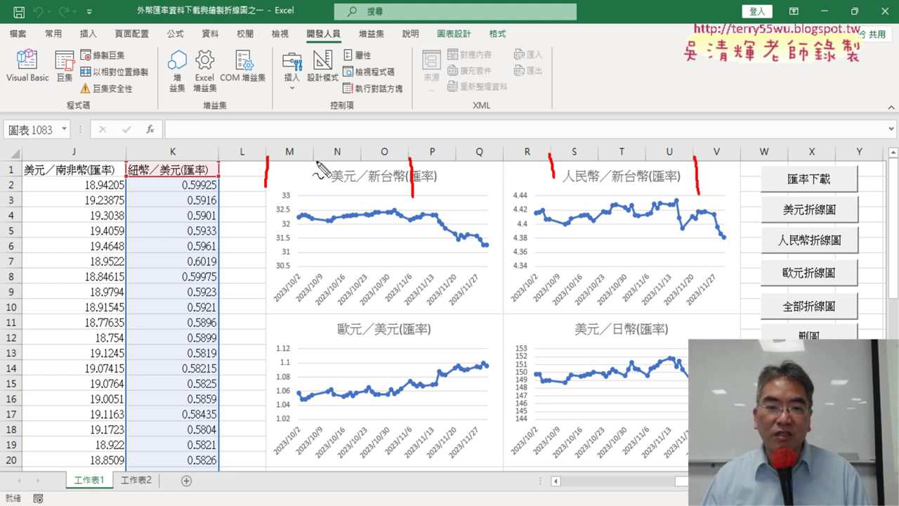
pyautogui.moveTo(294, 160)
pyautogui.mouseDown()
pyautogui.moveTo(271, 161)
pyautogui.moveTo(295, 165)
pyautogui.mouseUp()
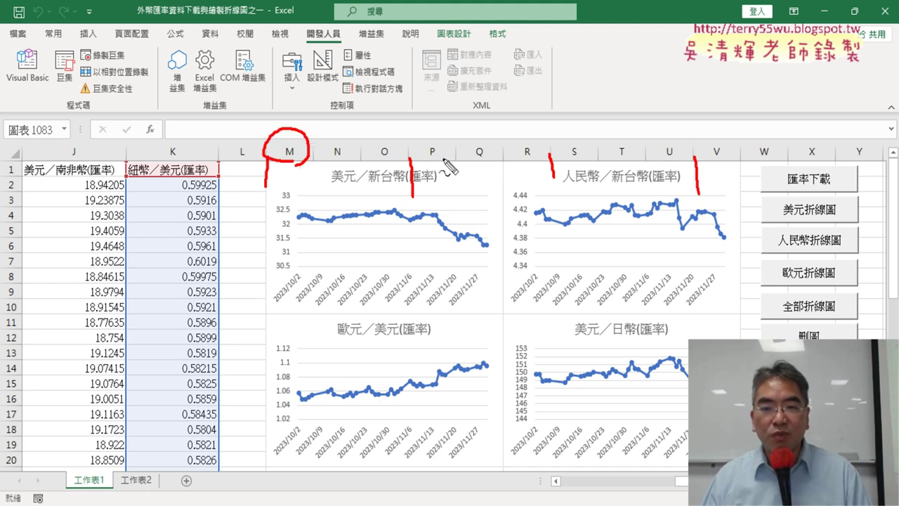
pyautogui.moveTo(421, 166); pyautogui.dragTo(454, 168)
pyautogui.moveTo(580, 137); pyautogui.dragTo(577, 161)
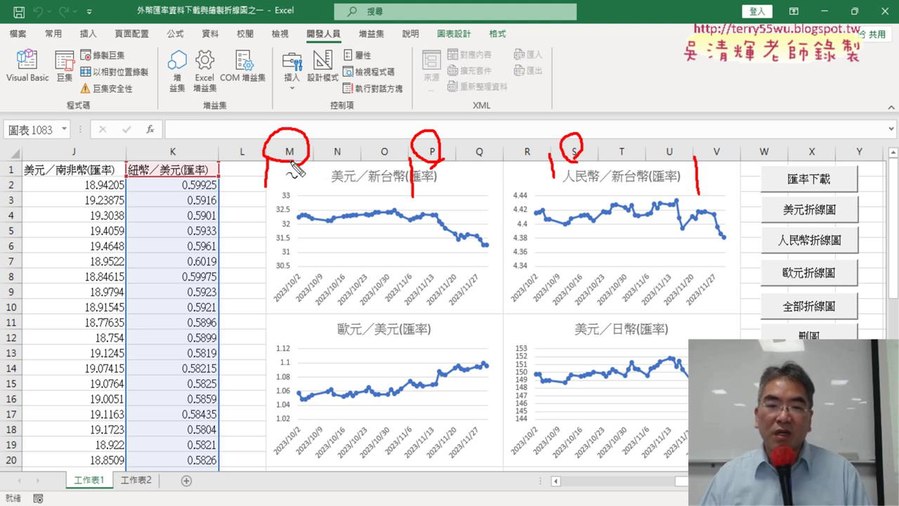
pyautogui.moveTo(274, 160); pyautogui.dragTo(551, 167)
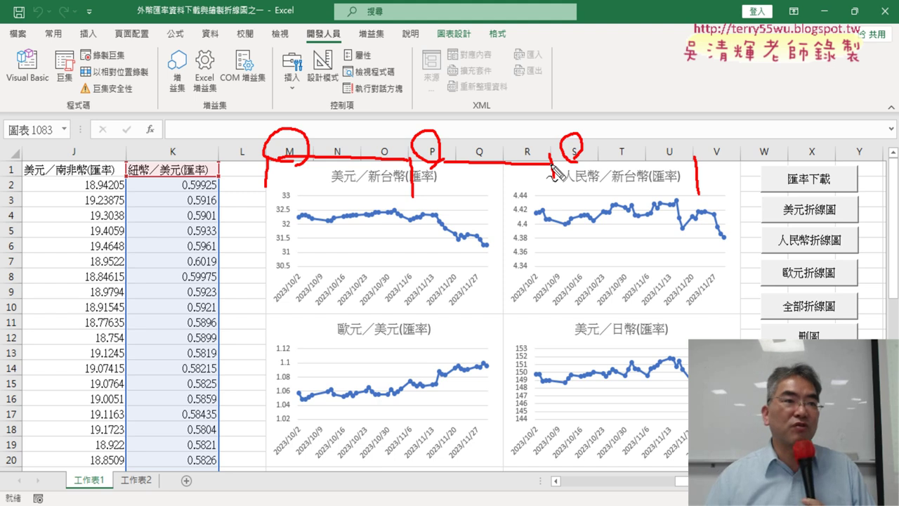